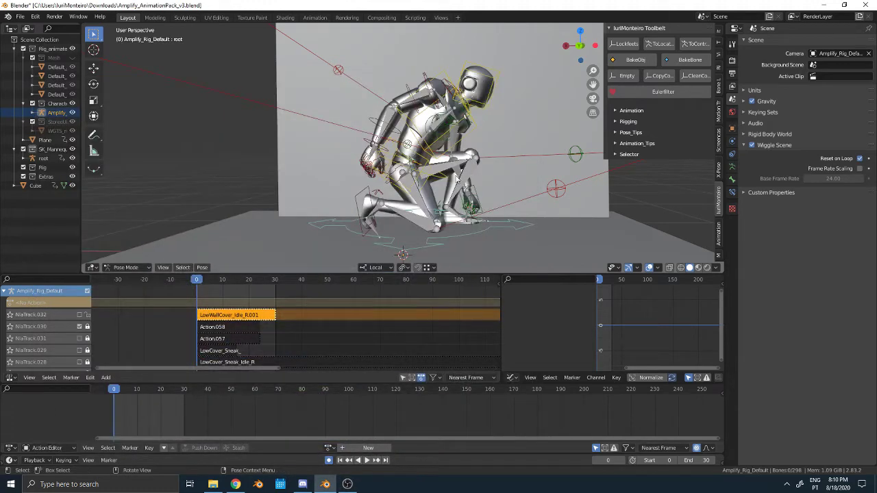
Switch the active NLA track from NlaTrack.030 to NlaTrack.032 and play its LowWallCover_Idle_R.001 animation from the start
{"action": "middle_click_drag", "start_coordinate": [455, 171], "coordinate": [472, 176]}
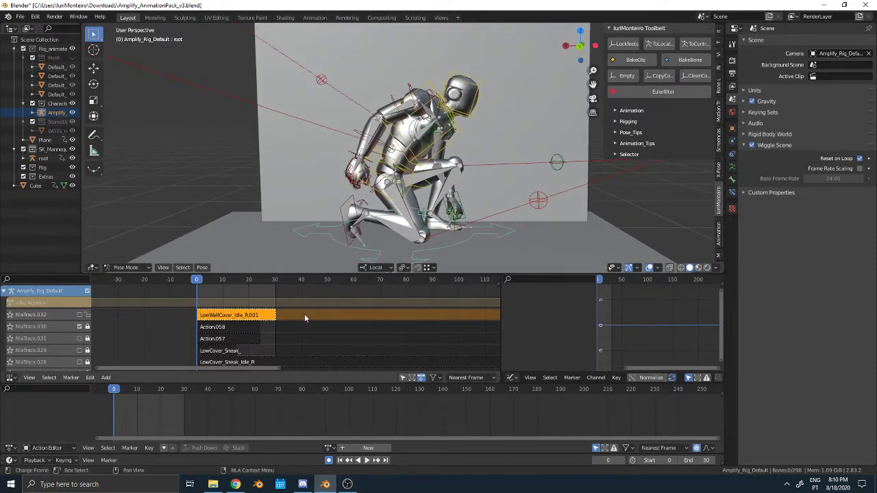
{"action": "middle_click_drag", "start_coordinate": [306, 317], "coordinate": [352, 319]}
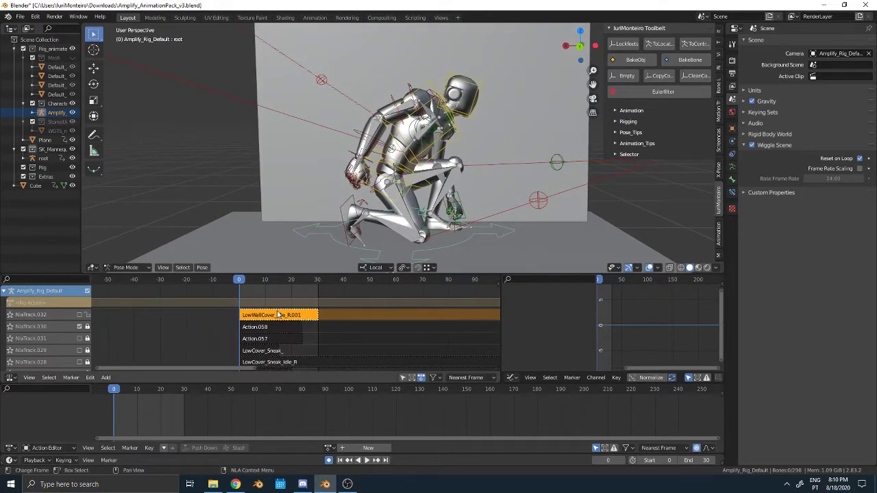
{"action": "left_click", "coordinate": [189, 329]}
{"action": "middle_click_drag", "start_coordinate": [491, 188], "coordinate": [520, 199]}
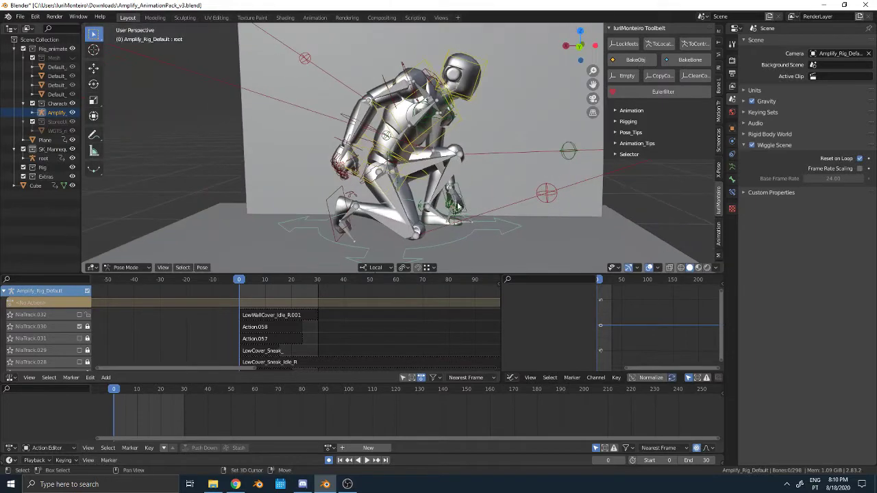
{"action": "left_click", "coordinate": [79, 315]}
{"action": "left_click_drag", "start_coordinate": [240, 281], "coordinate": [214, 292]}
{"action": "left_click", "coordinate": [370, 460]}
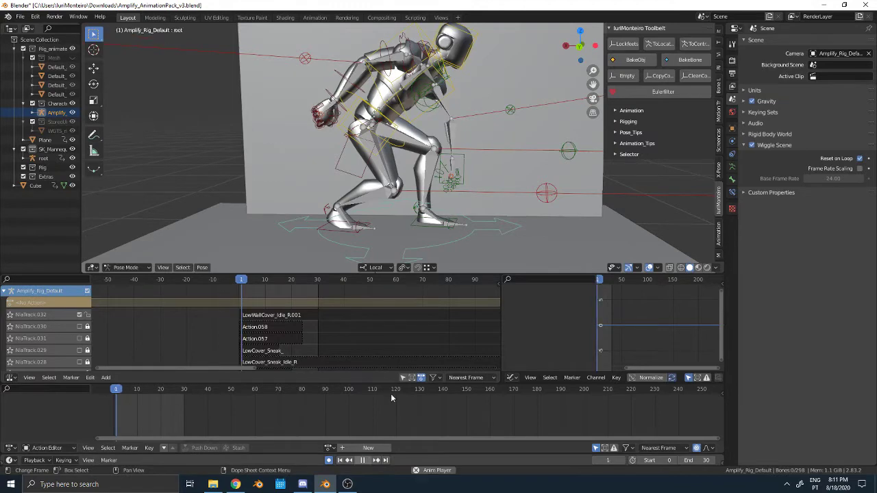
Examine the looping low wall cover idle from several angles, then stop playback
{"action": "middle_click_drag", "start_coordinate": [471, 143], "coordinate": [293, 140]}
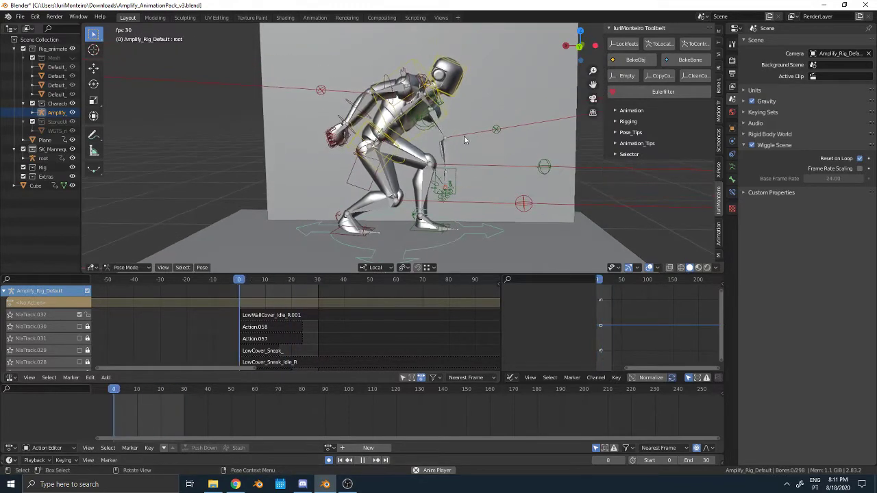
{"action": "middle_click_drag", "start_coordinate": [464, 136], "coordinate": [383, 134]}
{"action": "middle_click_drag", "start_coordinate": [391, 166], "coordinate": [368, 152]}
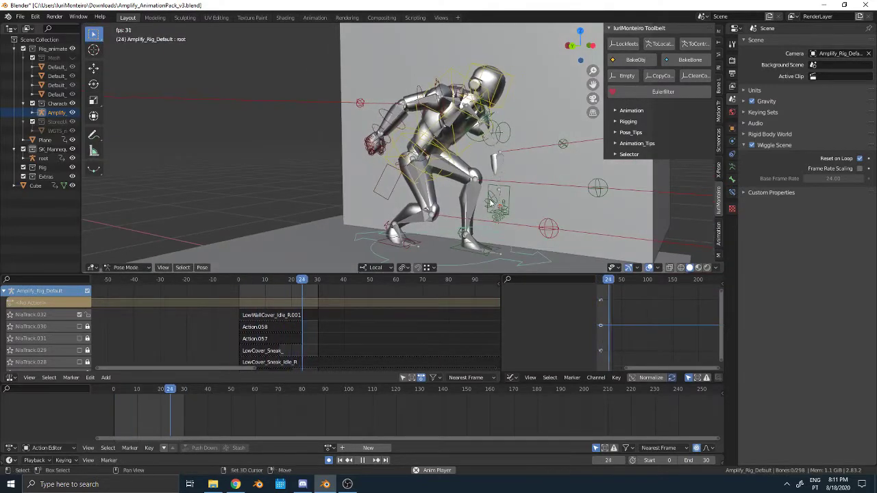
{"action": "middle_click_drag", "start_coordinate": [502, 191], "coordinate": [409, 218]}
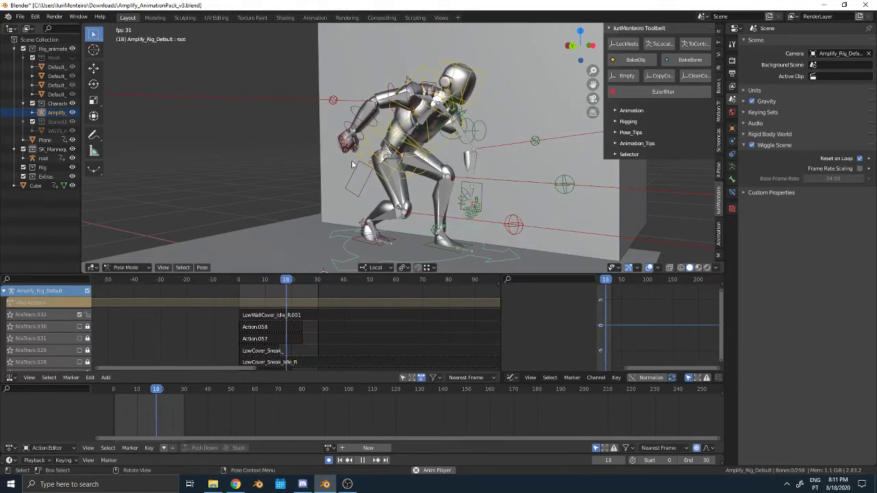
{"action": "middle_click_drag", "start_coordinate": [373, 173], "coordinate": [448, 179]}
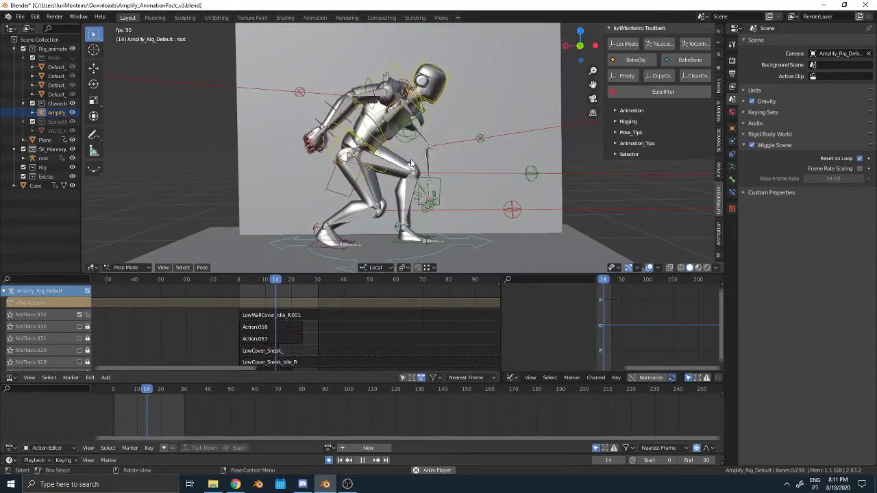
{"action": "middle_click_drag", "start_coordinate": [384, 175], "coordinate": [438, 205]}
{"action": "left_click", "coordinate": [363, 460]}
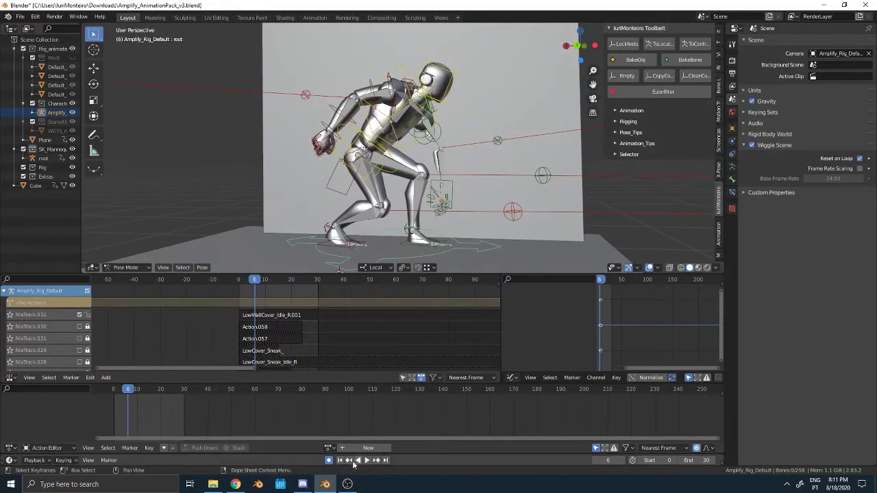
At frame 0, switch the active track back to NlaTrack.030 and copy its kneeling pose from all bones
{"action": "left_click", "coordinate": [340, 460]}
{"action": "left_click", "coordinate": [79, 326]}
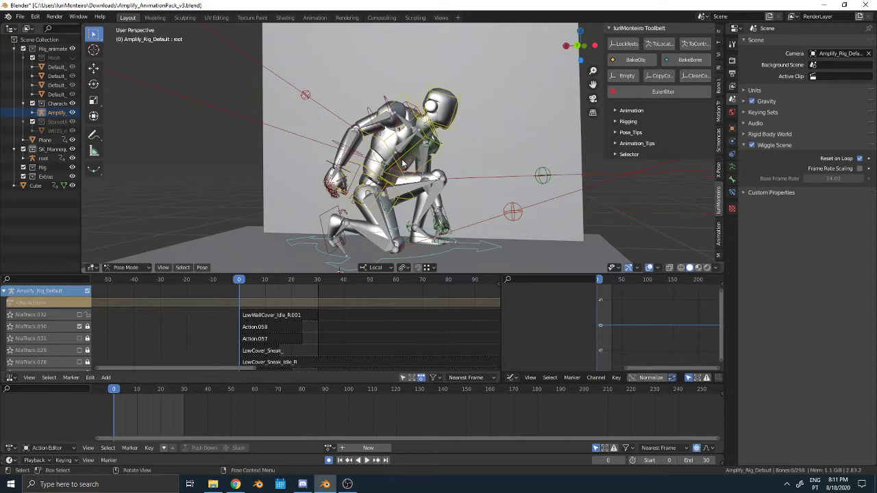
{"action": "middle_click_drag", "start_coordinate": [429, 182], "coordinate": [439, 166]}
{"action": "key", "text": "a"}
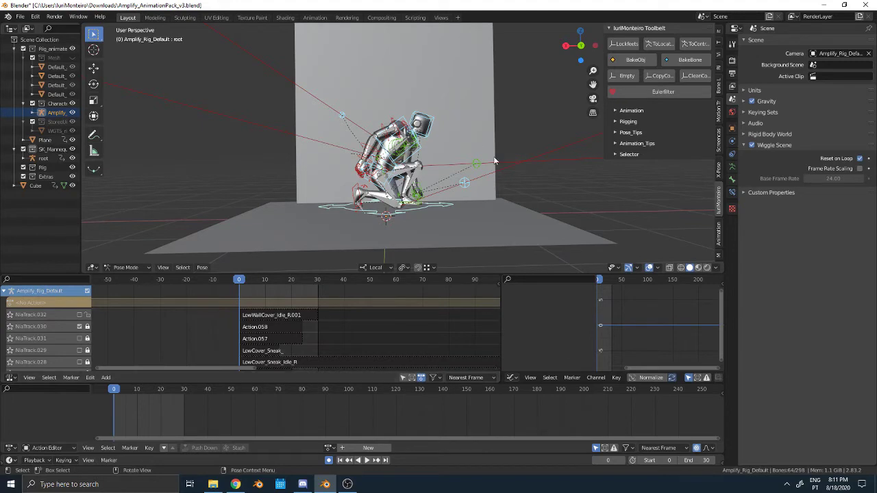
{"action": "middle_click_drag", "start_coordinate": [431, 159], "coordinate": [446, 150]}
{"action": "scroll", "coordinate": [462, 155], "scroll_direction": "up", "scroll_amount": 3}
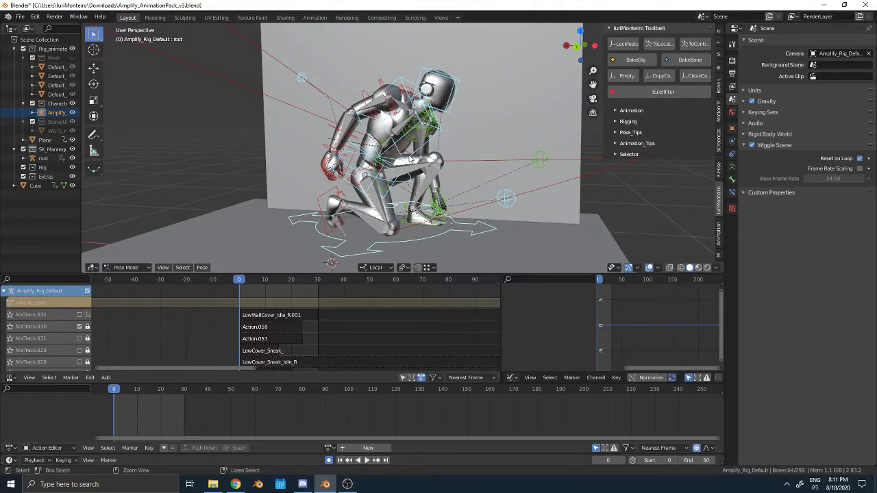
{"action": "key", "text": "ctrl+c"}
Deselect the root control and copy the kneeling pose again from the remaining bones
{"action": "left_click", "coordinate": [378, 265]}
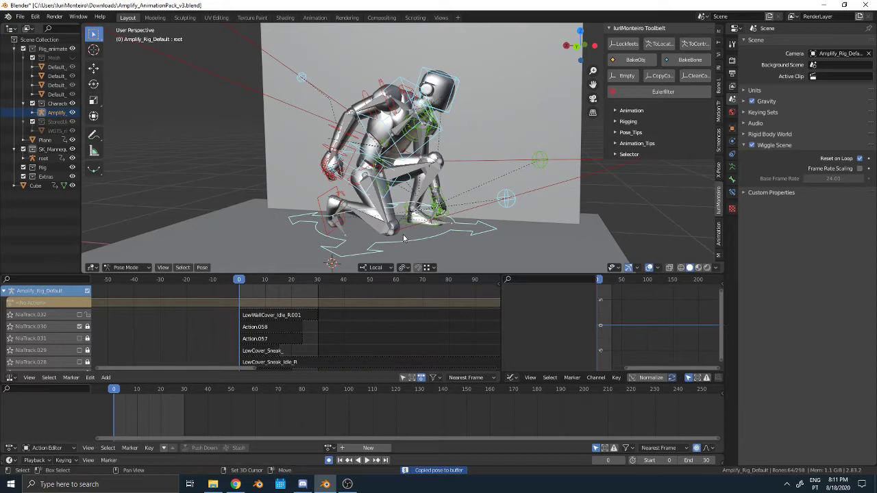
{"action": "middle_click_drag", "start_coordinate": [377, 271], "coordinate": [406, 235]}
{"action": "key", "text": "ctrl+shift+v"}
{"action": "key", "text": "ctrl+z"}
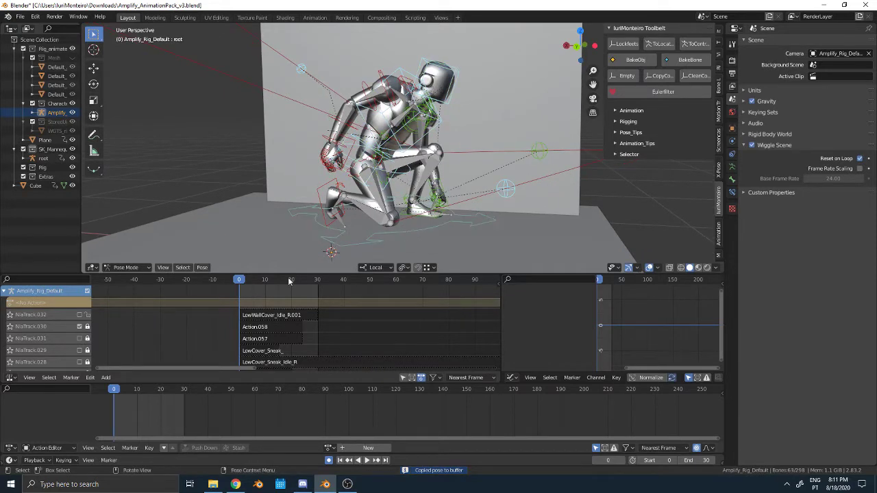
Make NlaTrack.032 the active track again and create a new action for the rig with Combine blending
{"action": "left_click", "coordinate": [80, 315]}
{"action": "key", "text": "space"}
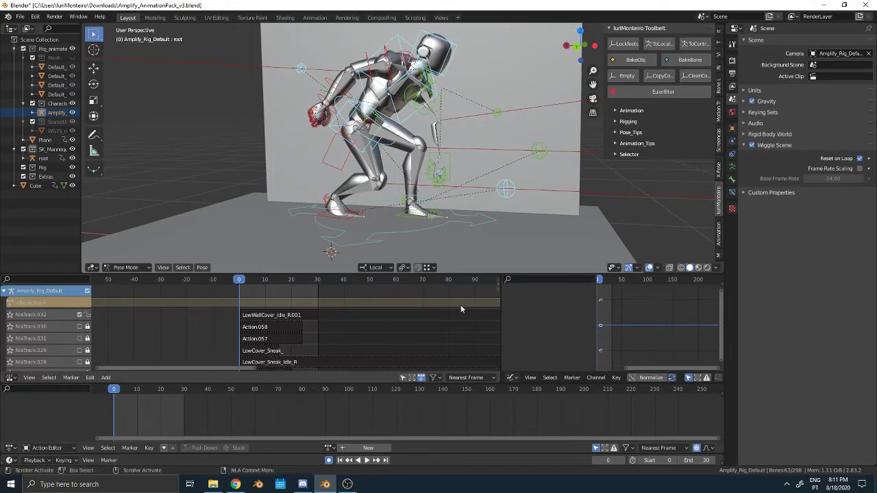
{"action": "key", "text": "n"}
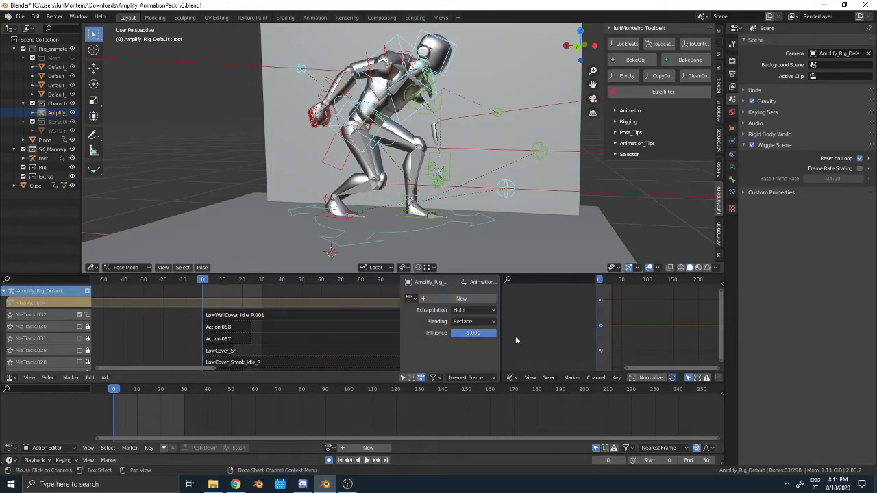
{"action": "left_click_drag", "start_coordinate": [502, 337], "coordinate": [586, 337]}
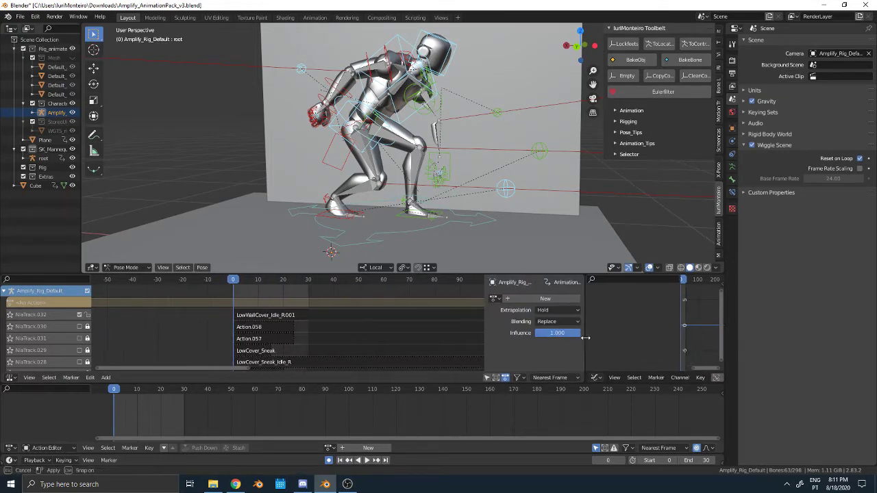
{"action": "left_click", "coordinate": [555, 321]}
{"action": "left_click", "coordinate": [553, 343]}
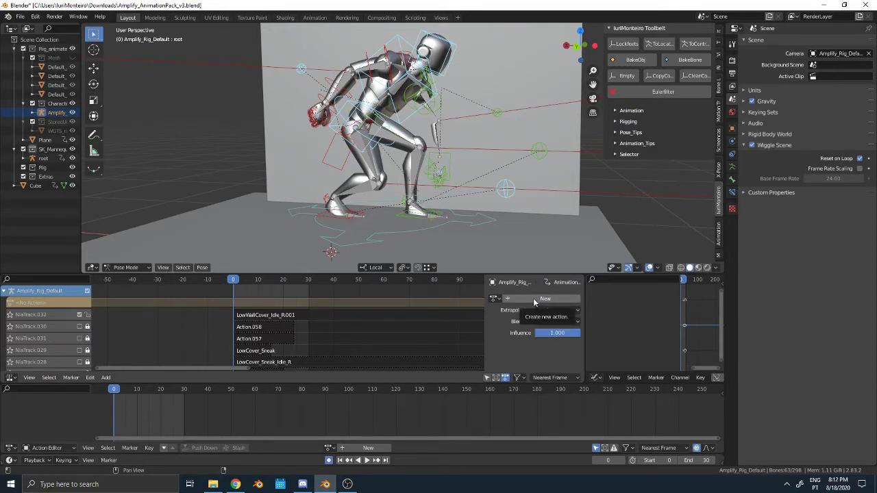
{"action": "left_click", "coordinate": [534, 299]}
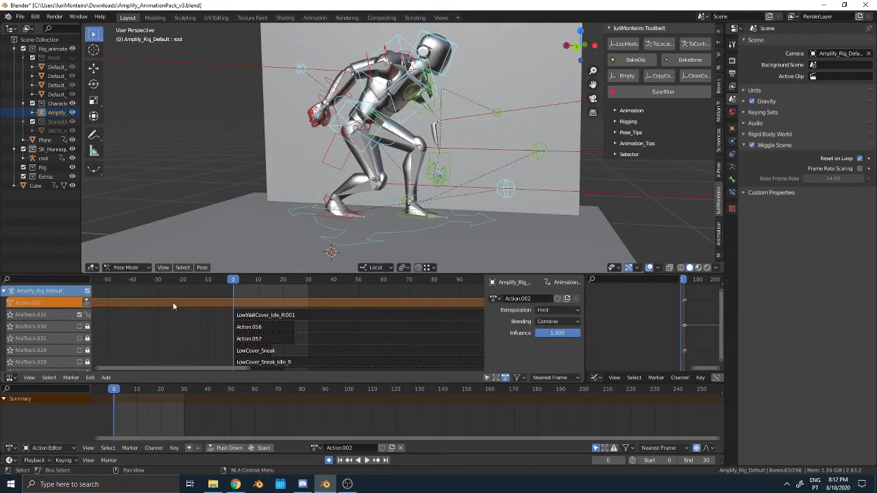
Paste the copied kneeling pose at frame 0 and key the selected bones with the Visual LocRot keying set
{"action": "middle_click_drag", "start_coordinate": [444, 214], "coordinate": [439, 218]}
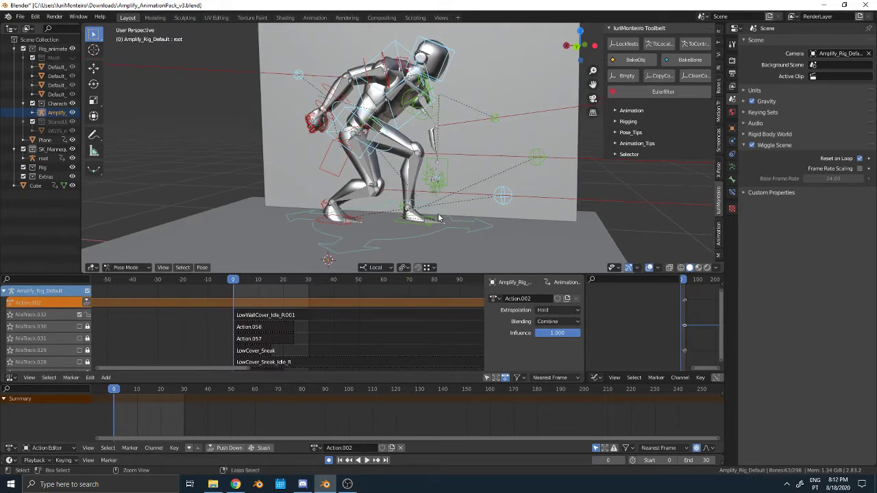
{"action": "key", "text": "ctrl+v"}
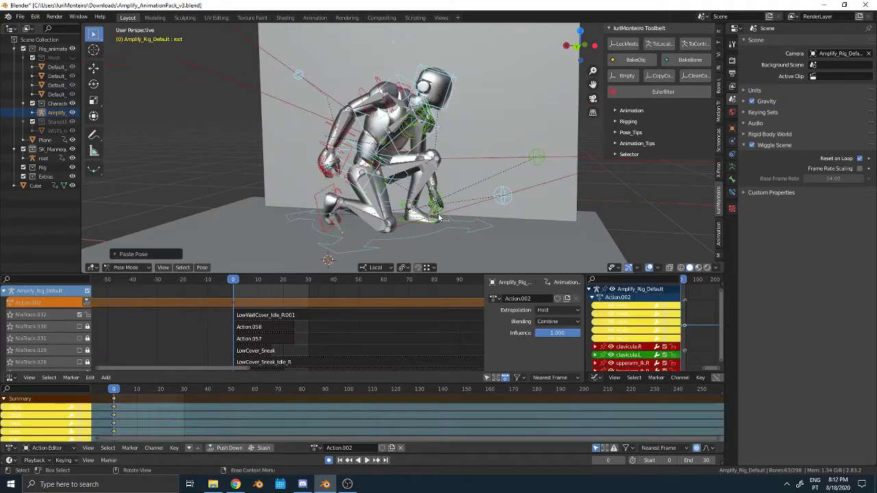
{"action": "middle_click_drag", "start_coordinate": [443, 204], "coordinate": [445, 209]}
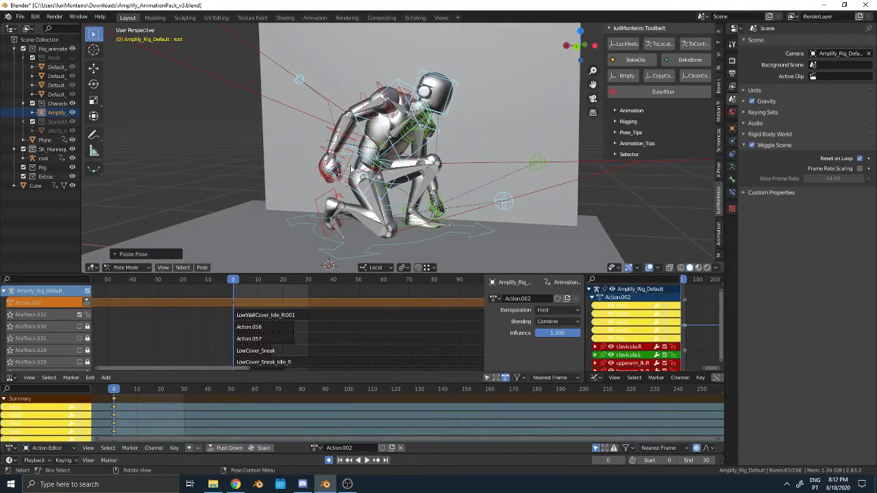
{"action": "key", "text": "i"}
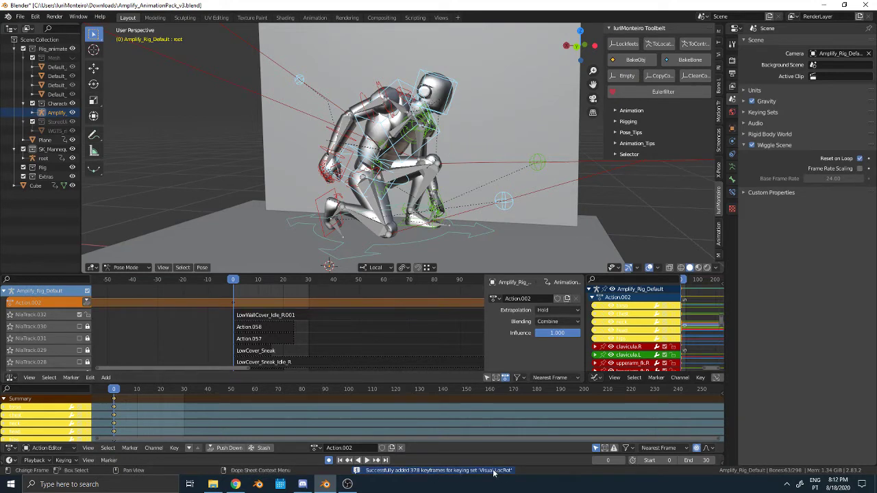
{"action": "middle_click_drag", "start_coordinate": [429, 180], "coordinate": [445, 186]}
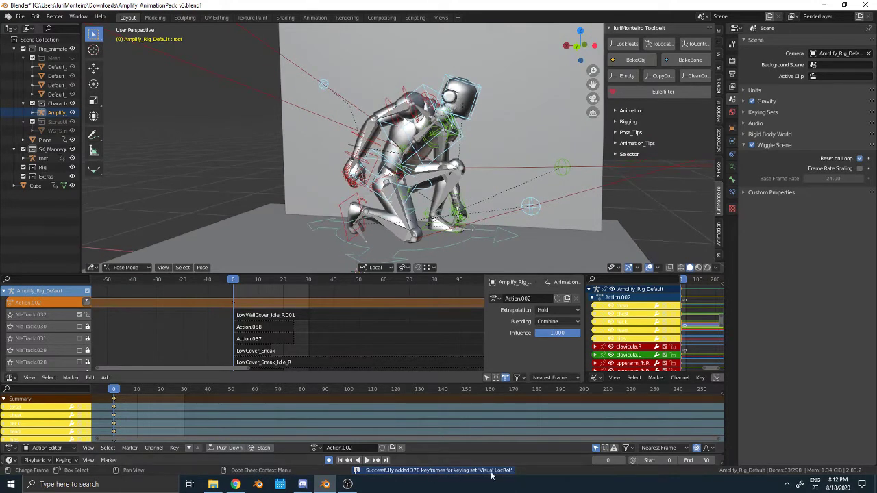
{"action": "left_click", "coordinate": [17, 450]}
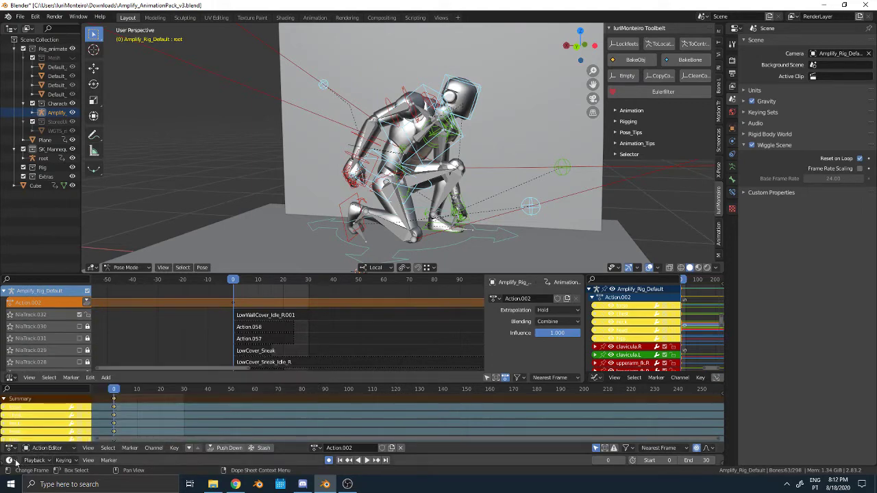
{"action": "left_click", "coordinate": [14, 461]}
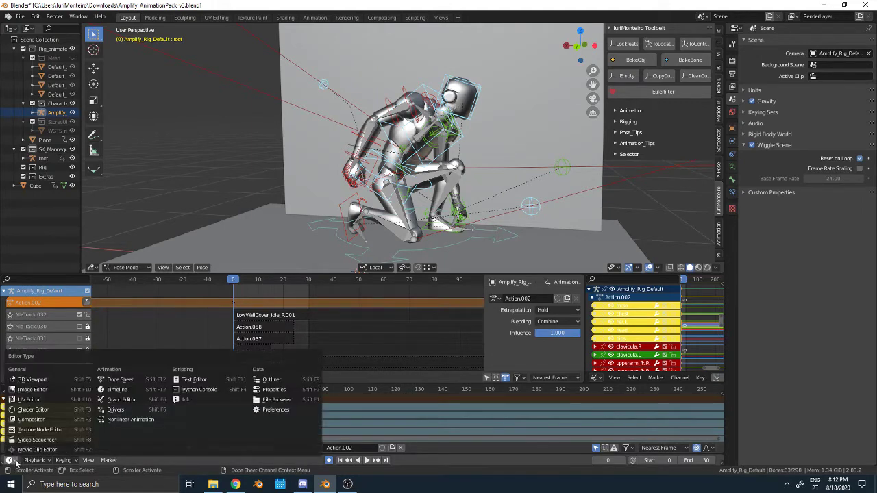
{"action": "left_click", "coordinate": [16, 462]}
{"action": "left_click", "coordinate": [36, 461]}
{"action": "left_click", "coordinate": [37, 462]}
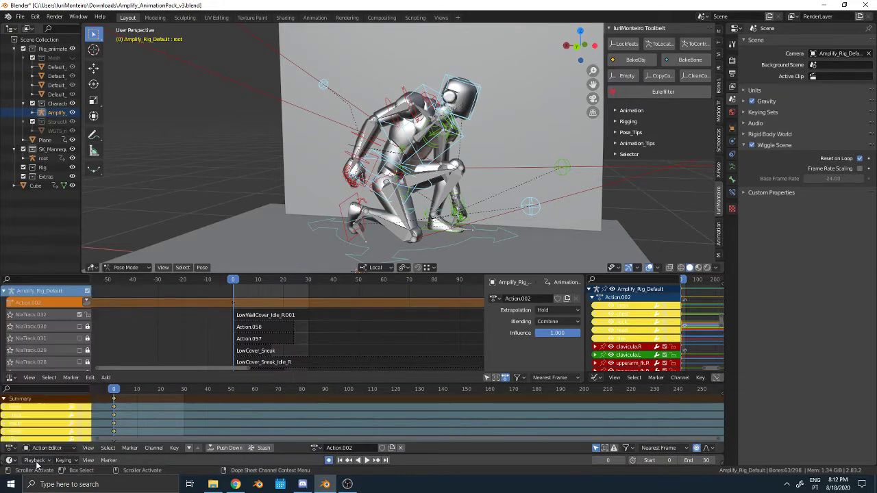
{"action": "left_click", "coordinate": [63, 461]}
{"action": "middle_click_drag", "start_coordinate": [384, 173], "coordinate": [339, 178], "text": "shift"}
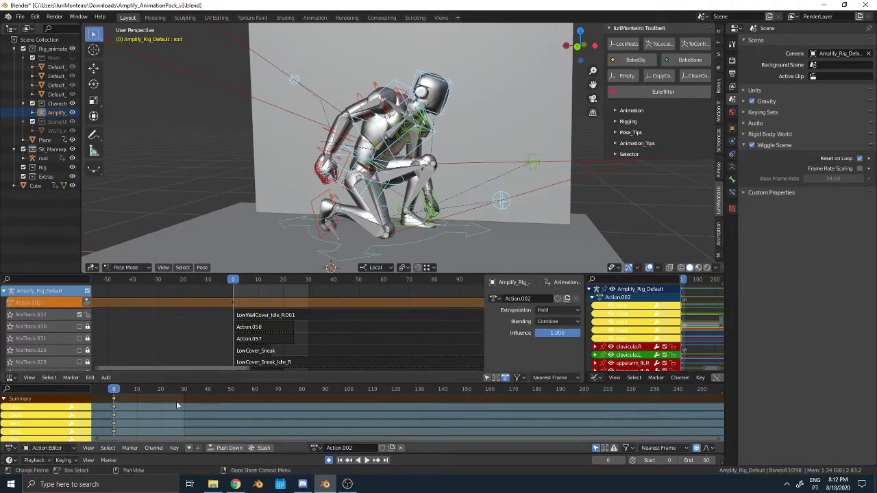
Preview the new pose action over the idle and push it down onto its own NLA track above LowWallCover_Idle_R.001
{"action": "key", "text": "space"}
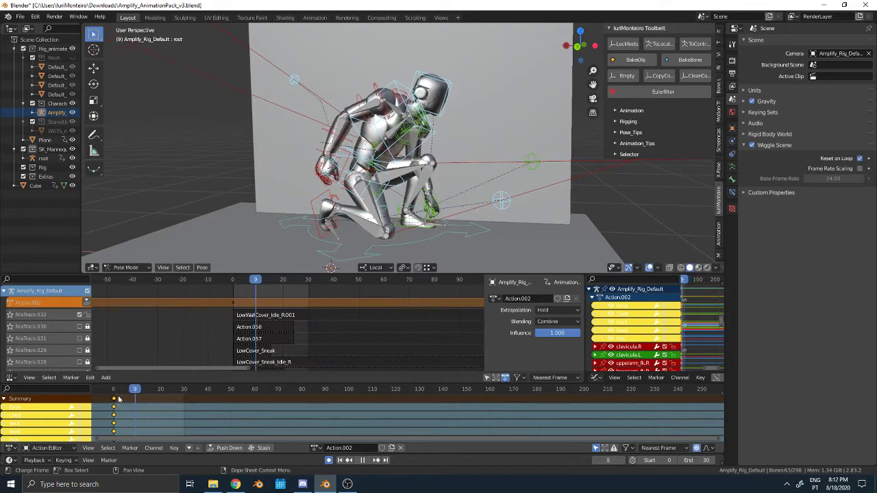
{"action": "key", "text": "Escape"}
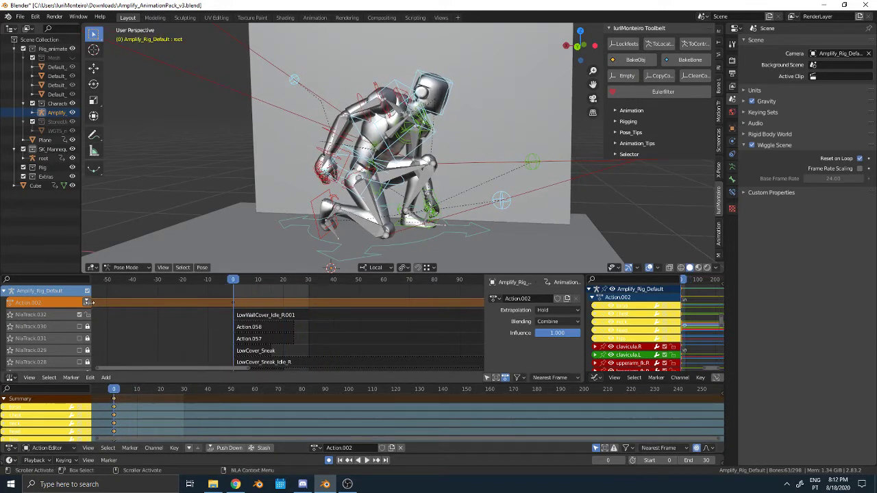
{"action": "left_click", "coordinate": [86, 303]}
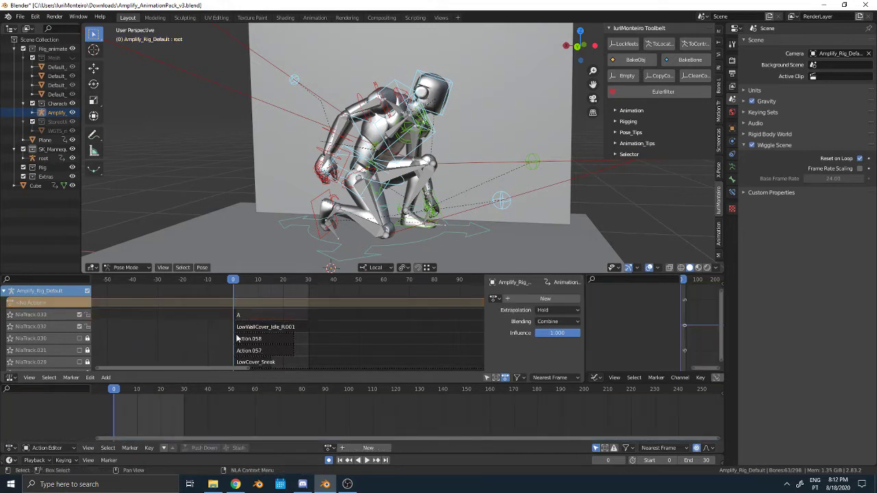
{"action": "scroll", "coordinate": [237, 340], "scroll_direction": "up", "scroll_amount": 10}
{"action": "middle_click_drag", "start_coordinate": [203, 323], "coordinate": [247, 317]}
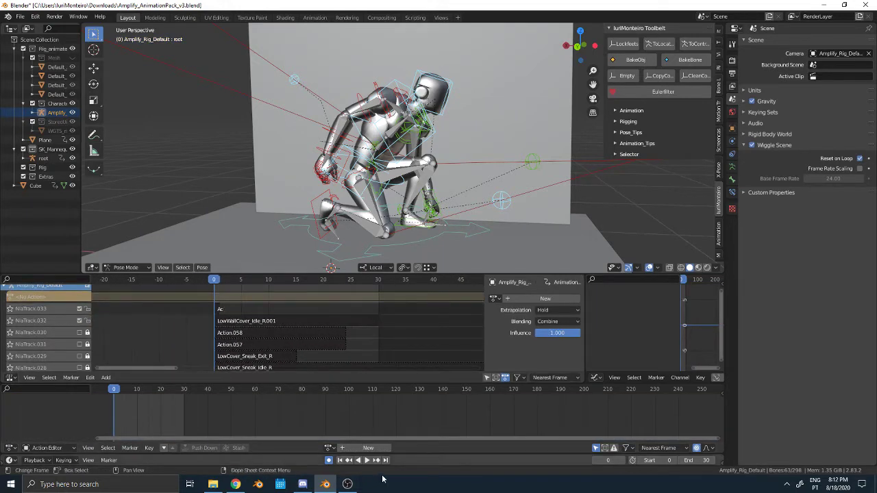
Play the combined NLA layers and examine the kneeling character's legs and lowered hand up close, then stop playback
{"action": "left_click", "coordinate": [368, 460]}
{"action": "middle_click_drag", "start_coordinate": [443, 139], "coordinate": [427, 174]}
{"action": "scroll", "coordinate": [427, 180], "scroll_direction": "up", "scroll_amount": 4}
{"action": "scroll", "coordinate": [425, 215], "scroll_direction": "down", "scroll_amount": 1}
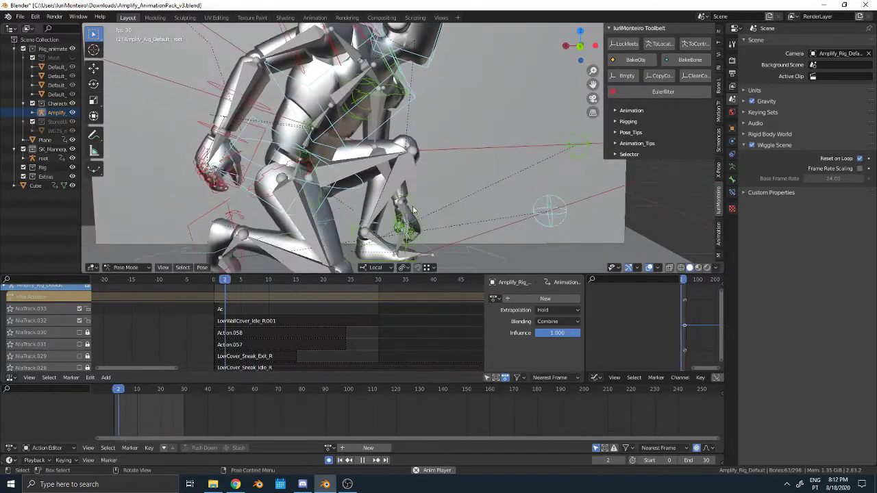
{"action": "middle_click_drag", "start_coordinate": [416, 209], "coordinate": [416, 192]}
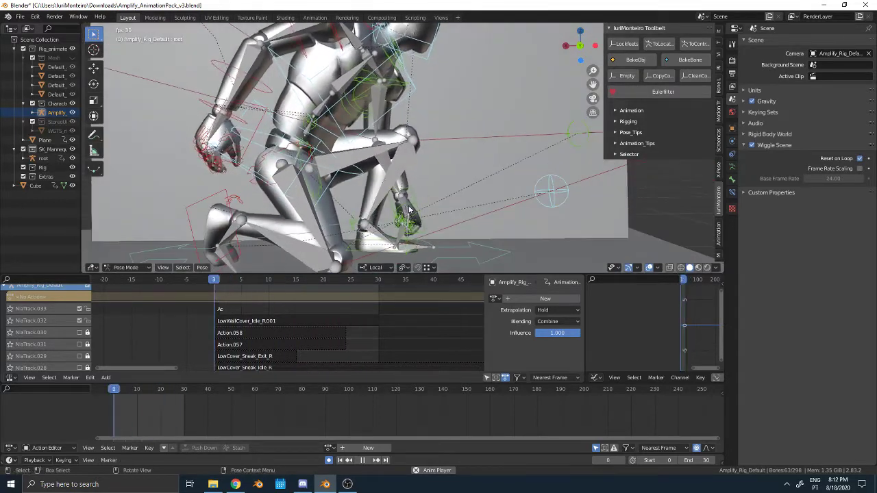
{"action": "left_click", "coordinate": [362, 460]}
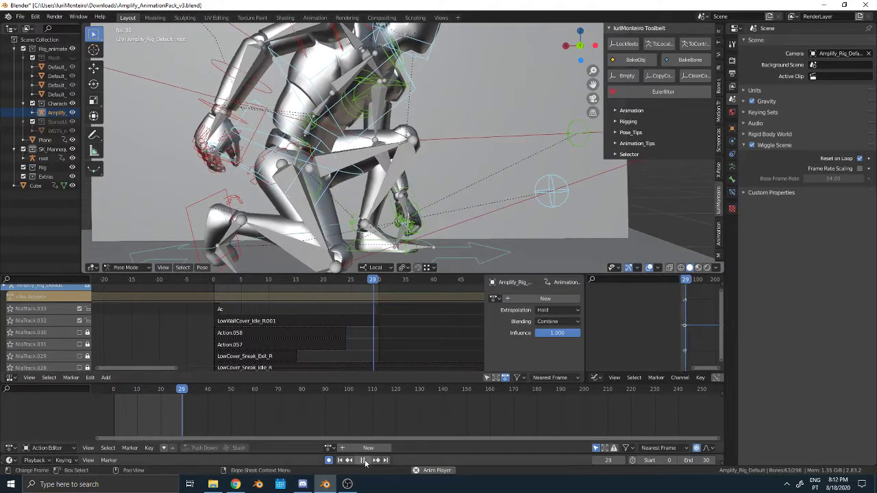
Create another new action for the rig at frame 0 and key the left hand IK bone with Visual LocRot
{"action": "left_click", "coordinate": [349, 460]}
{"action": "left_click", "coordinate": [348, 461]}
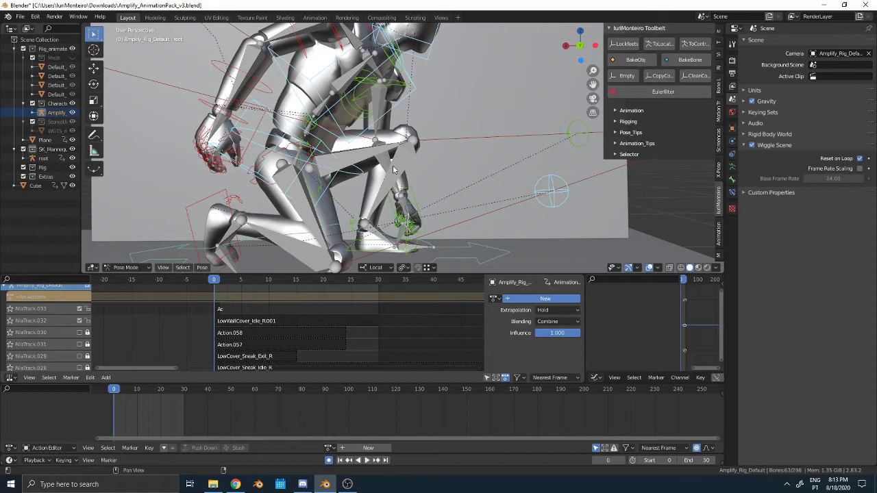
{"action": "key", "text": "i"}
{"action": "left_click", "coordinate": [420, 198]}
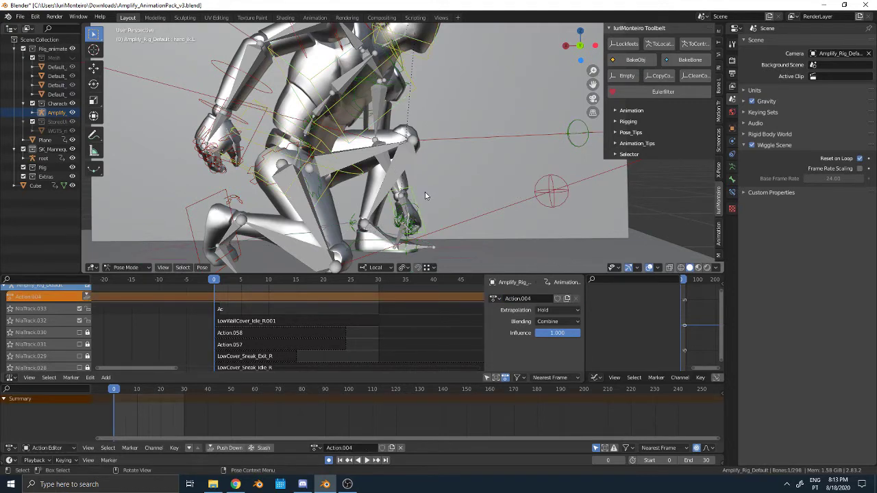
{"action": "left_click", "coordinate": [95, 117]}
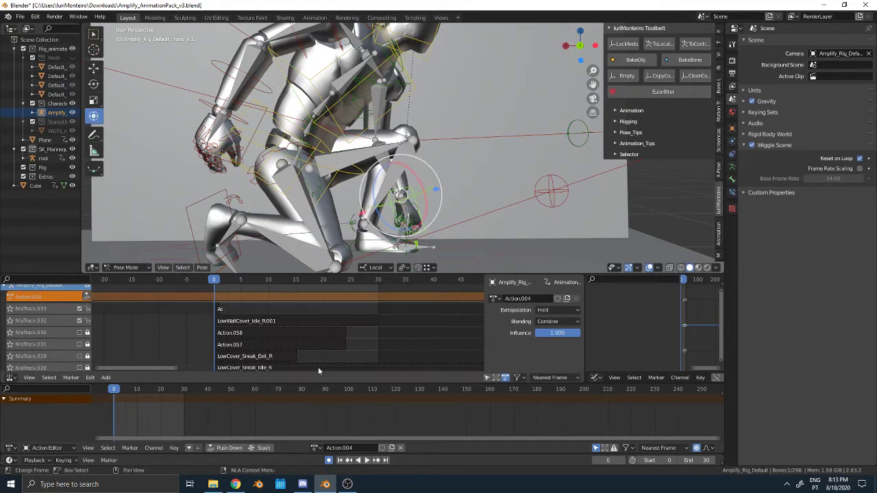
{"action": "key", "text": "i"}
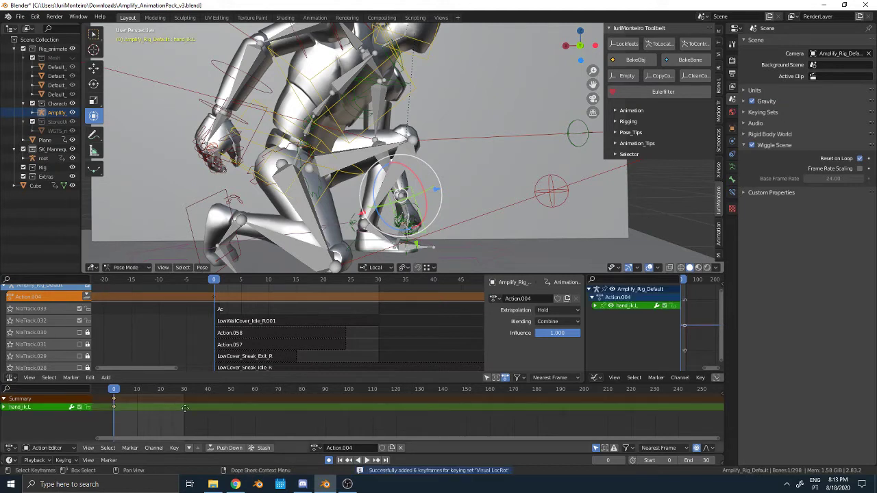
Key the left hand IK bone at frame 30 with Visual LocRot and briefly preview the new action
{"action": "middle_click_drag", "start_coordinate": [185, 408], "coordinate": [371, 411]}
{"action": "scroll", "coordinate": [340, 413], "scroll_direction": "up", "scroll_amount": 8}
{"action": "middle_click_drag", "start_coordinate": [201, 411], "coordinate": [413, 421]}
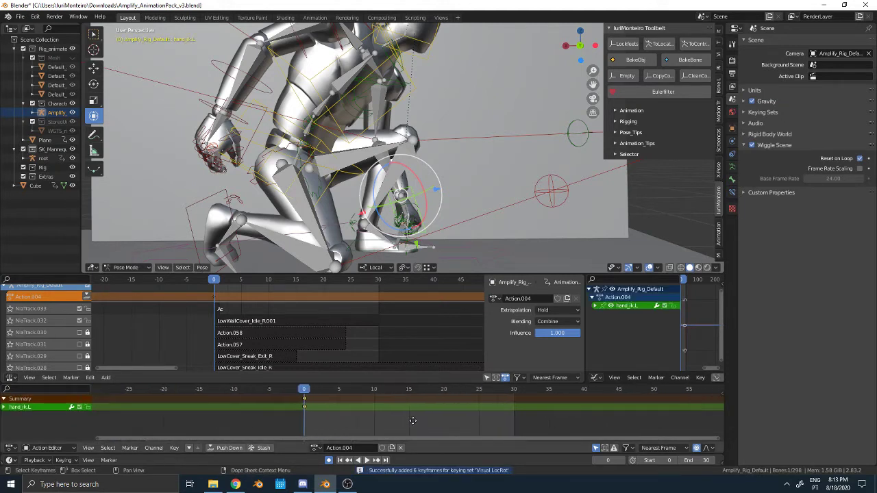
{"action": "scroll", "coordinate": [425, 411], "scroll_direction": "down", "scroll_amount": 4, "text": "ctrl"}
{"action": "left_click", "coordinate": [439, 395]}
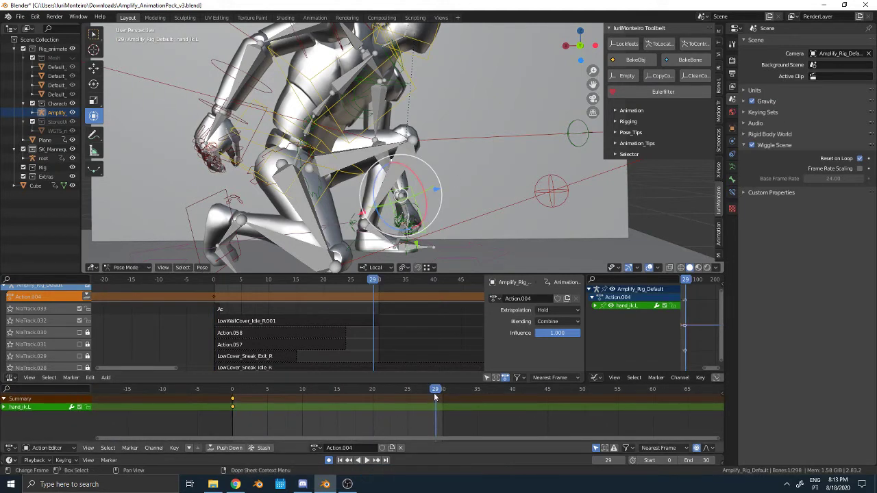
{"action": "key", "text": "i"}
{"action": "key", "text": "space"}
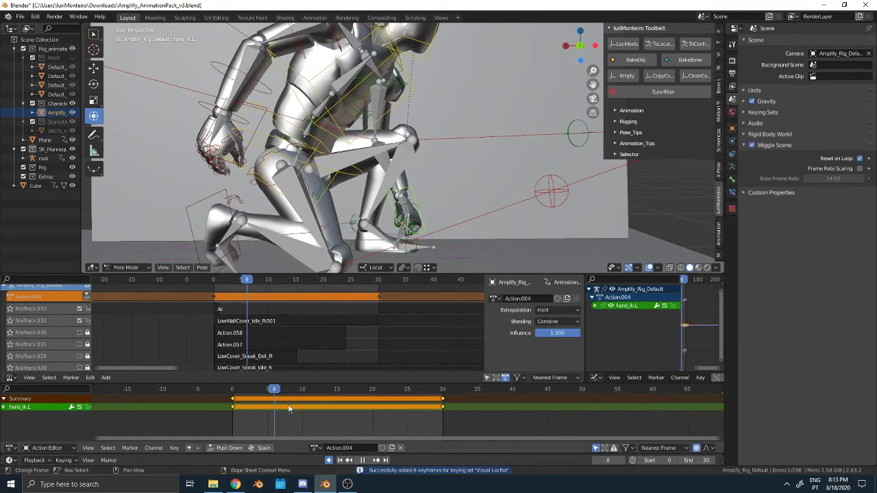
{"action": "key", "text": "space"}
Move the left hand IK bone slightly at frame 13 with auto keying on
{"action": "middle_click_drag", "start_coordinate": [503, 156], "coordinate": [498, 148]}
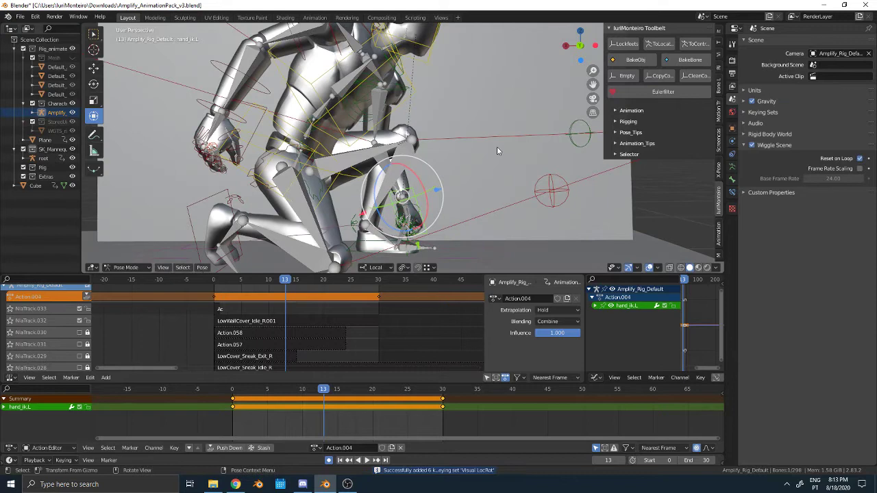
{"action": "key", "text": "g"}
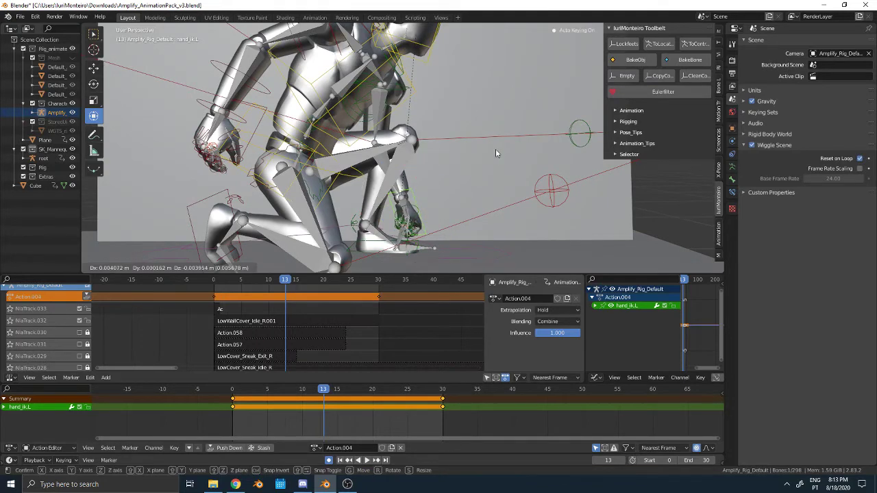
{"action": "left_click", "coordinate": [496, 153]}
{"action": "left_click", "coordinate": [346, 426]}
Play the animation with overlays hidden, examine the lowered hand and kneeling body from other angles, and return to frame 0
{"action": "left_click", "coordinate": [366, 461]}
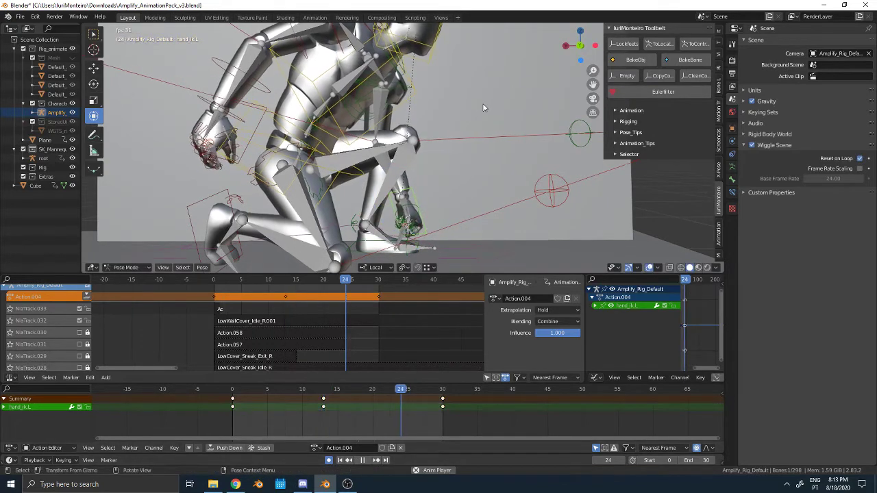
{"action": "scroll", "coordinate": [472, 159], "scroll_direction": "down", "scroll_amount": 4}
{"action": "scroll", "coordinate": [412, 204], "scroll_direction": "up", "scroll_amount": 3}
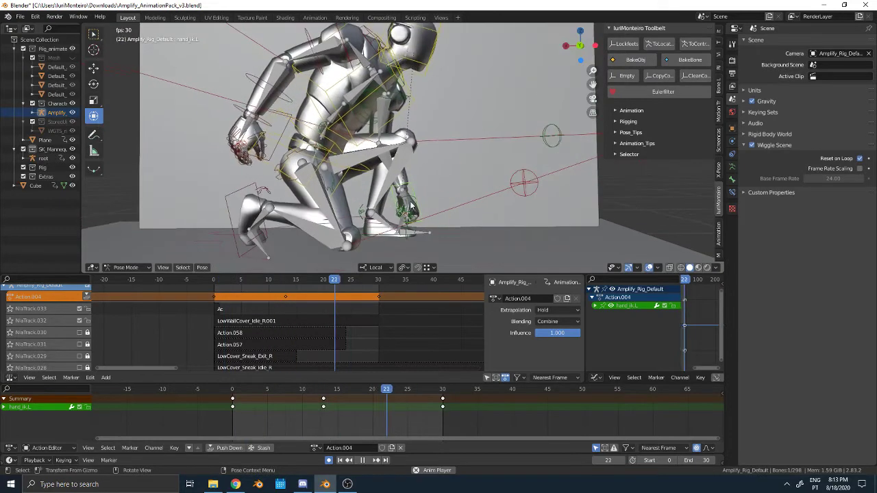
{"action": "middle_click_drag", "start_coordinate": [457, 143], "coordinate": [315, 204]}
{"action": "key", "text": "alt+shift+z"}
{"action": "scroll", "coordinate": [411, 184], "scroll_direction": "down", "scroll_amount": 3}
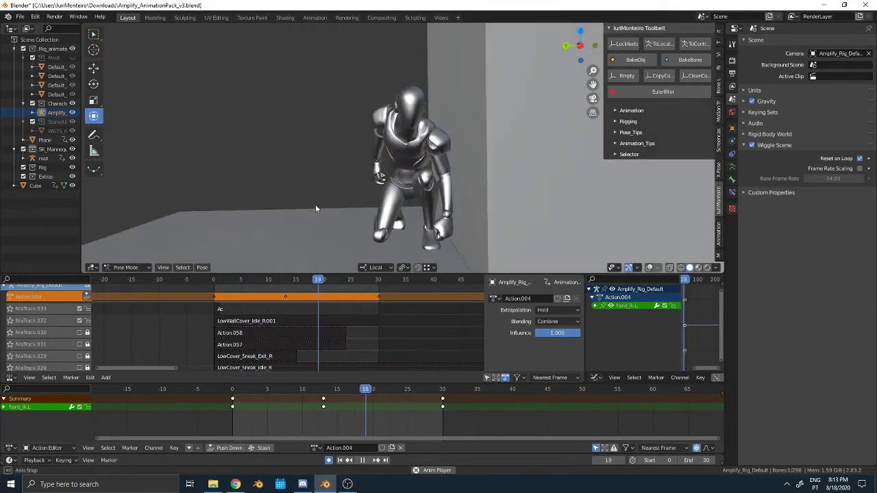
{"action": "key", "text": "KP_0"}
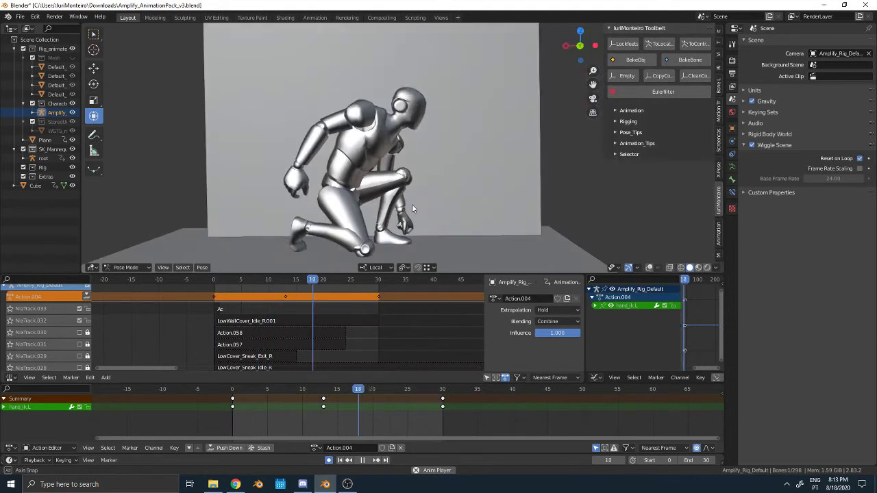
{"action": "left_click", "coordinate": [362, 460]}
{"action": "left_click", "coordinate": [341, 461]}
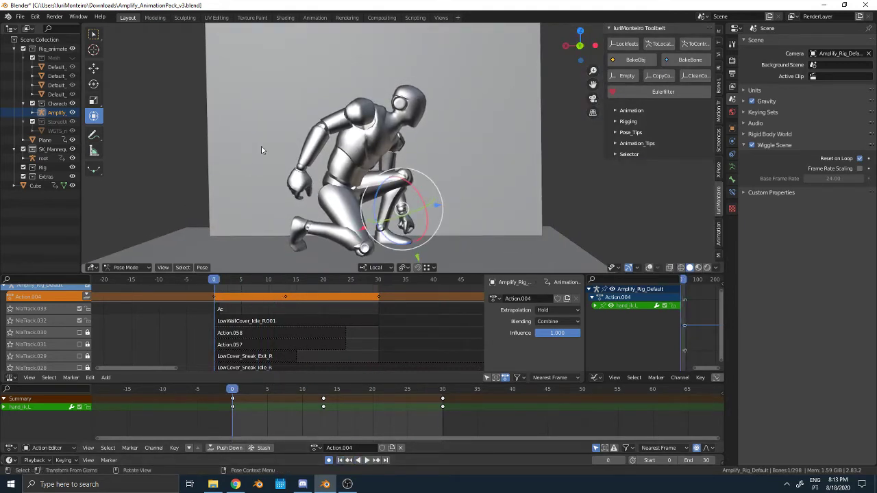
Show the overlays again and key the head bone at frames 11, 15 and 18 with Visual LocRot
{"action": "key", "text": "KP_0"}
{"action": "left_click", "coordinate": [426, 95]}
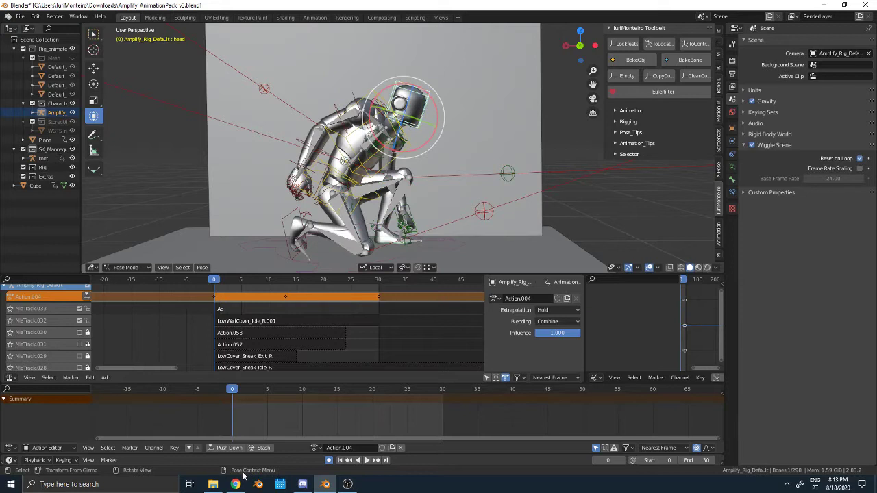
{"action": "left_click", "coordinate": [311, 391]}
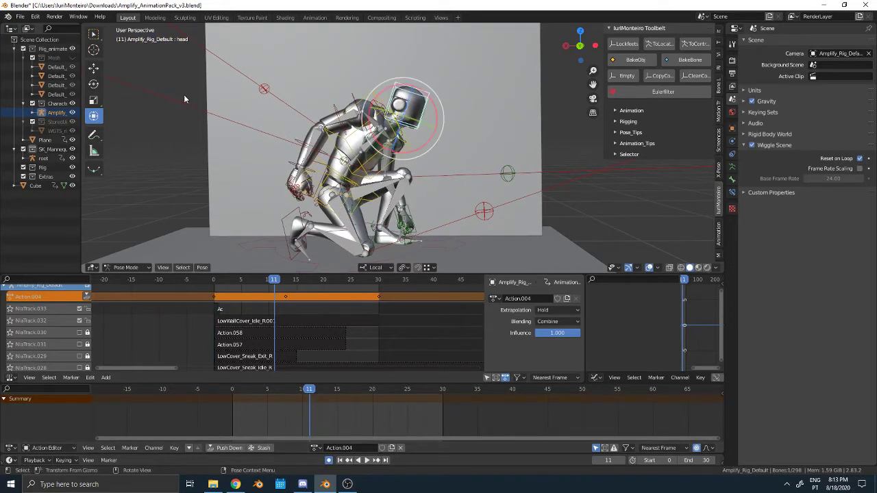
{"action": "key", "text": "i"}
{"action": "left_click", "coordinate": [337, 393]}
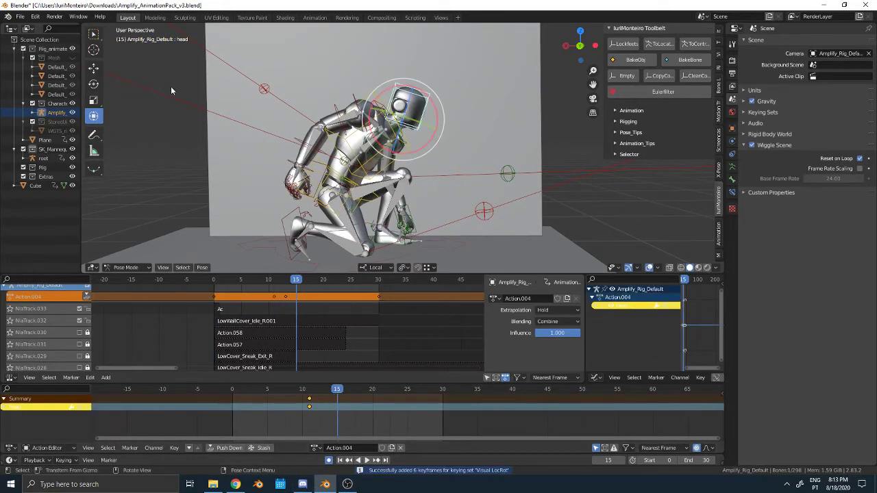
{"action": "key", "text": "i"}
{"action": "left_click", "coordinate": [357, 389]}
{"action": "key", "text": "i"}
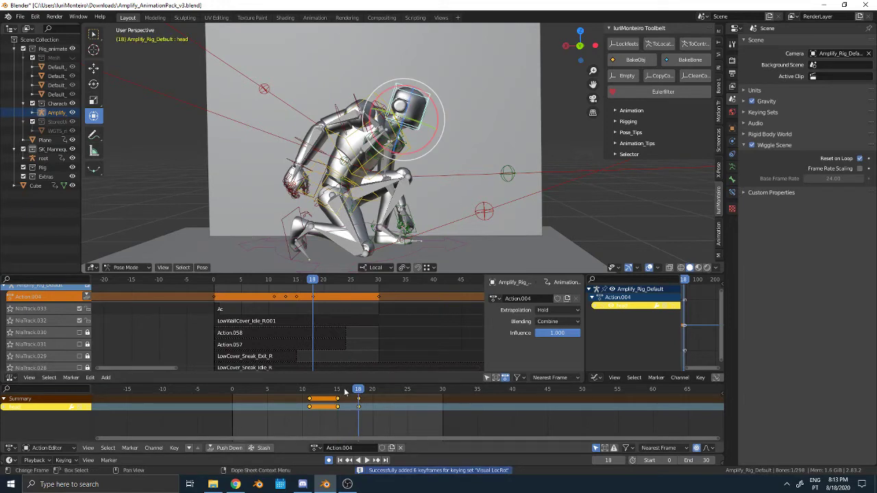
Shift the head's middle key to frame 14 and freely rotate the head to a slightly turned pose there
{"action": "left_click", "coordinate": [346, 401]}
{"action": "left_click_drag", "start_coordinate": [337, 398], "coordinate": [330, 399]}
{"action": "left_click", "coordinate": [330, 392]}
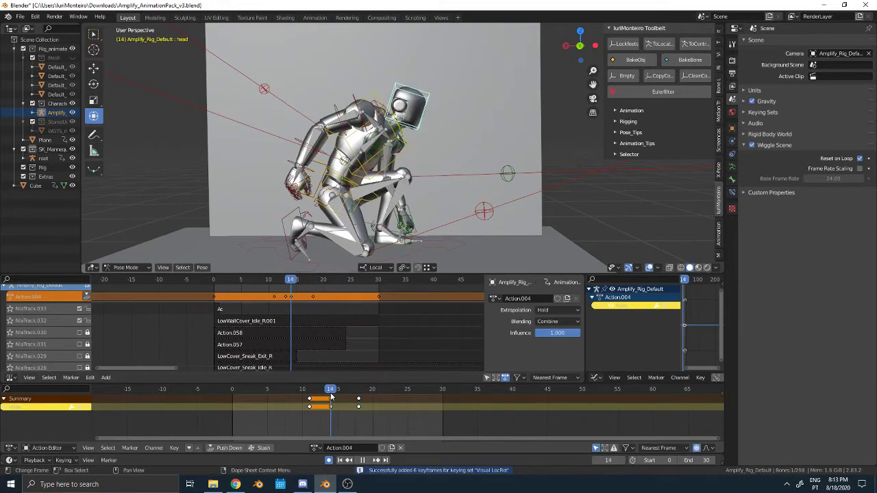
{"action": "middle_click_drag", "start_coordinate": [473, 79], "coordinate": [453, 74]}
{"action": "key", "text": "r"}
{"action": "key", "text": "r"}
{"action": "left_click", "coordinate": [400, 86]}
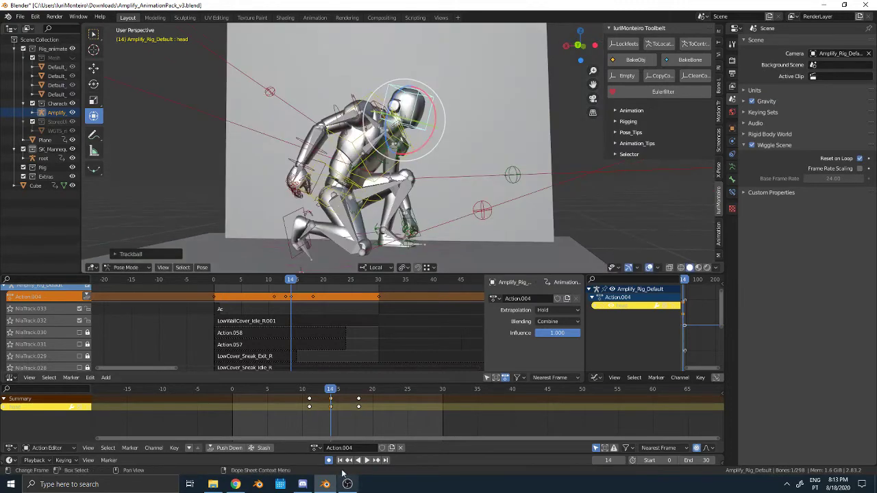
Move the head's last key to frame 23 and hold the turned head pose with a key at frame 18
{"action": "left_click", "coordinate": [345, 393]}
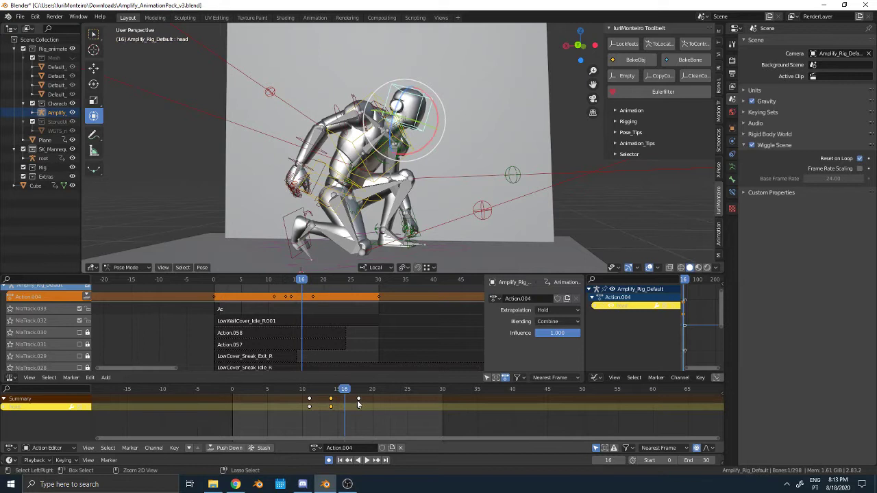
{"action": "key", "text": "i"}
{"action": "left_click_drag", "start_coordinate": [358, 399], "coordinate": [394, 403]}
{"action": "key", "text": "space"}
{"action": "key", "text": "Escape"}
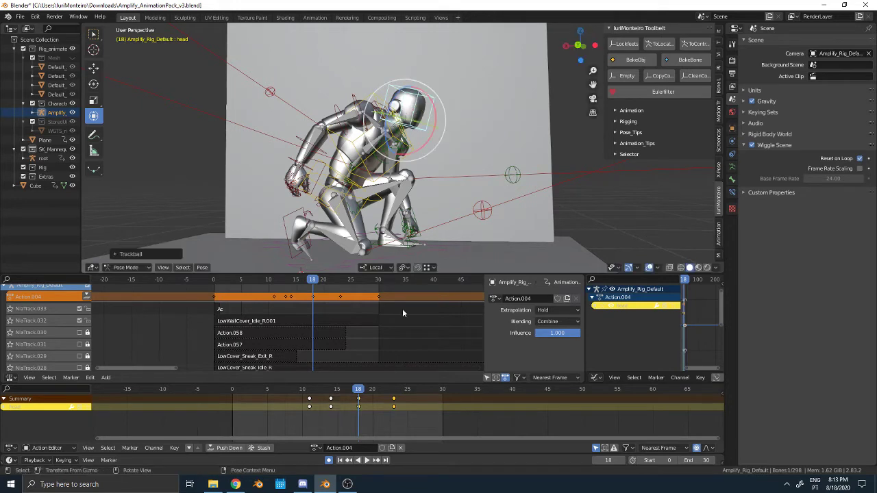
Shift the head's last two keys to frames 22 and 27 and review the motion with overlays hidden
{"action": "left_click", "coordinate": [366, 461]}
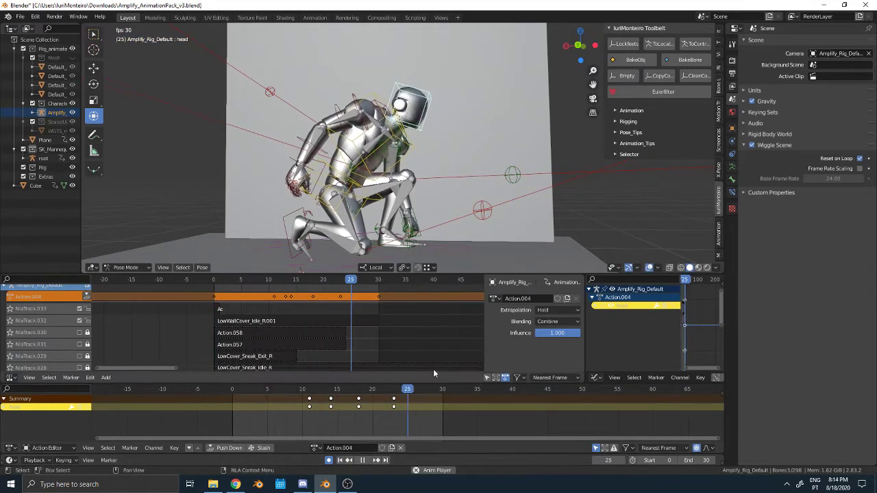
{"action": "left_click_drag", "start_coordinate": [341, 411], "coordinate": [389, 404]}
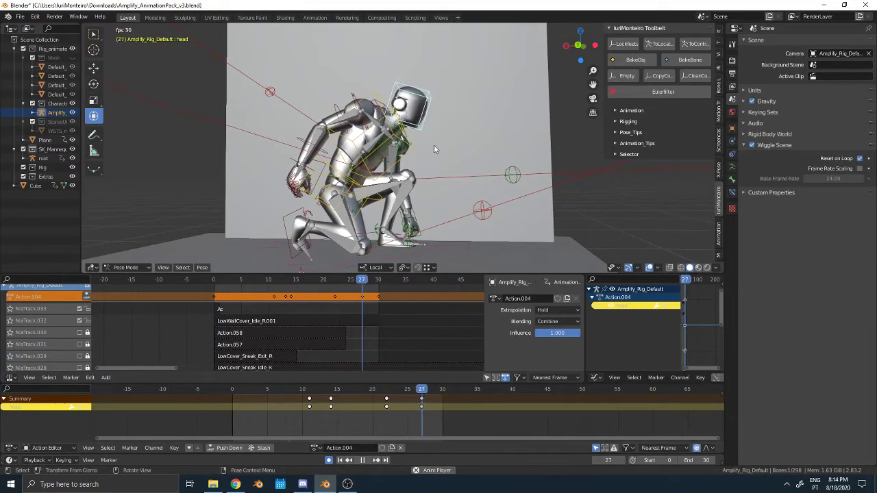
{"action": "key", "text": "shift+alt+z"}
{"action": "middle_click_drag", "start_coordinate": [441, 149], "coordinate": [383, 141]}
{"action": "left_click", "coordinate": [355, 461]}
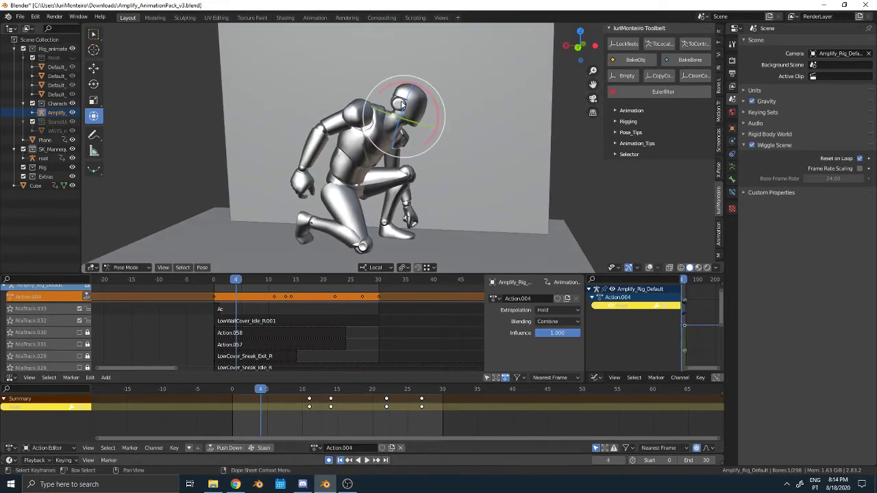
Bring back the overlays, select the neck bone, key it with Visual LocRot and place that key at frame 10
{"action": "key", "text": "shift+Left"}
{"action": "key", "text": "shift+alt+z"}
{"action": "left_click", "coordinate": [497, 139]}
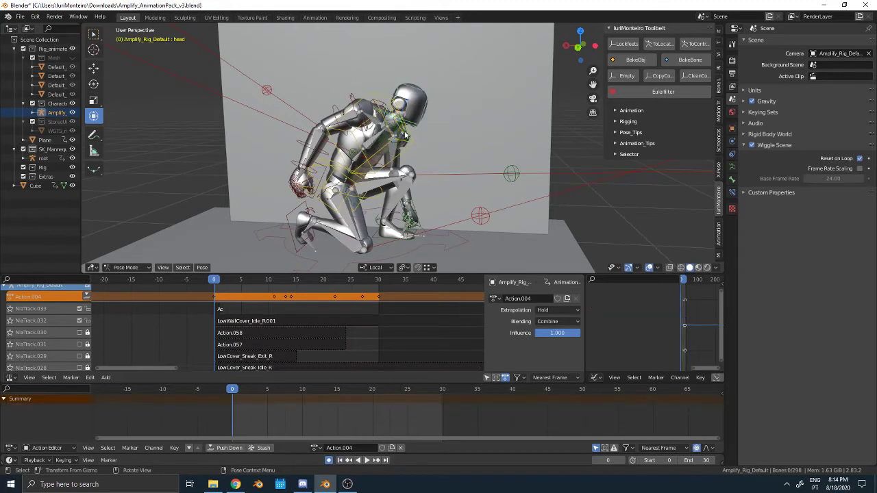
{"action": "left_click", "coordinate": [404, 132]}
{"action": "left_click_drag", "start_coordinate": [300, 392], "coordinate": [309, 391]}
{"action": "key", "text": "i"}
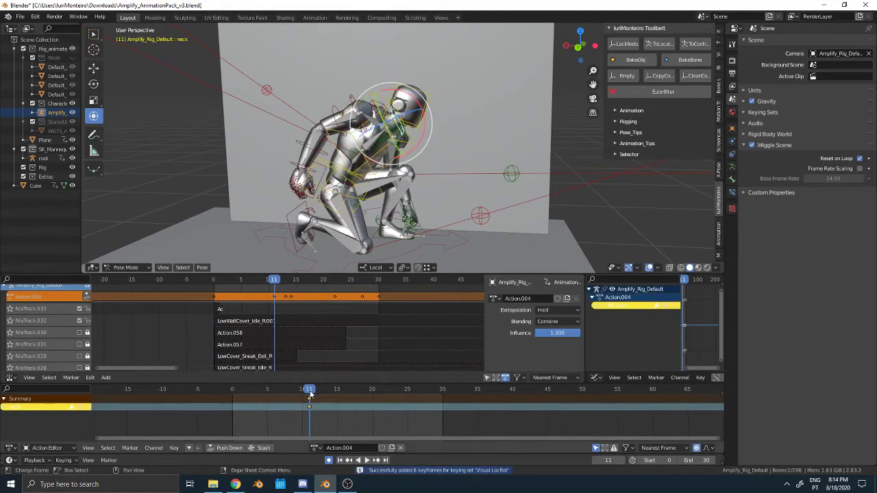
{"action": "left_click_drag", "start_coordinate": [308, 405], "coordinate": [304, 402]}
Rotate the neck bone slightly at frame 14 using free trackball rotation
{"action": "left_click_drag", "start_coordinate": [309, 403], "coordinate": [334, 394]}
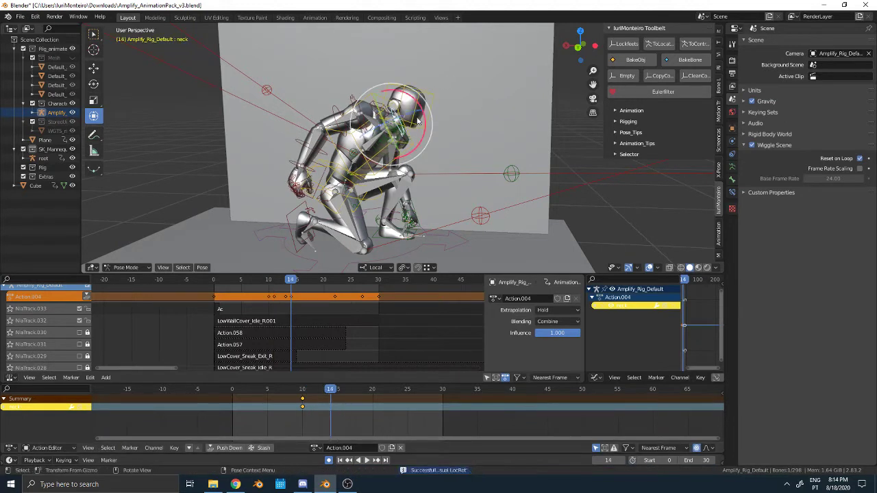
{"action": "left_click_drag", "start_coordinate": [406, 137], "coordinate": [404, 137]}
{"action": "left_click", "coordinate": [317, 438]}
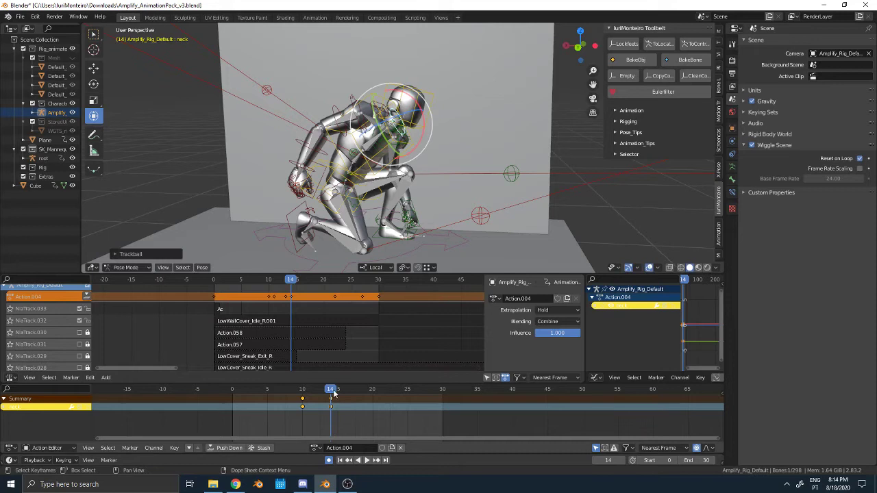
Key the neck bone at frames 20 and 26 with Visual LocRot and briefly play back the result
{"action": "left_click_drag", "start_coordinate": [333, 392], "coordinate": [415, 400]}
{"action": "key", "text": "i"}
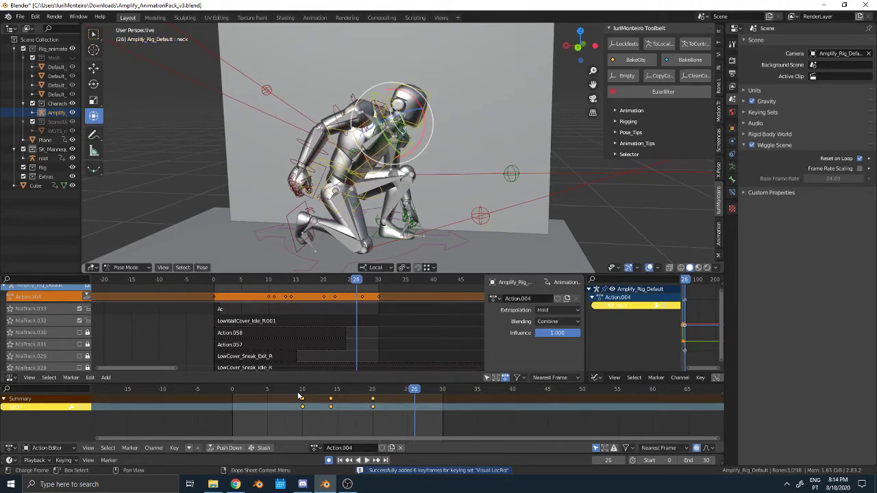
{"action": "left_click", "coordinate": [302, 404]}
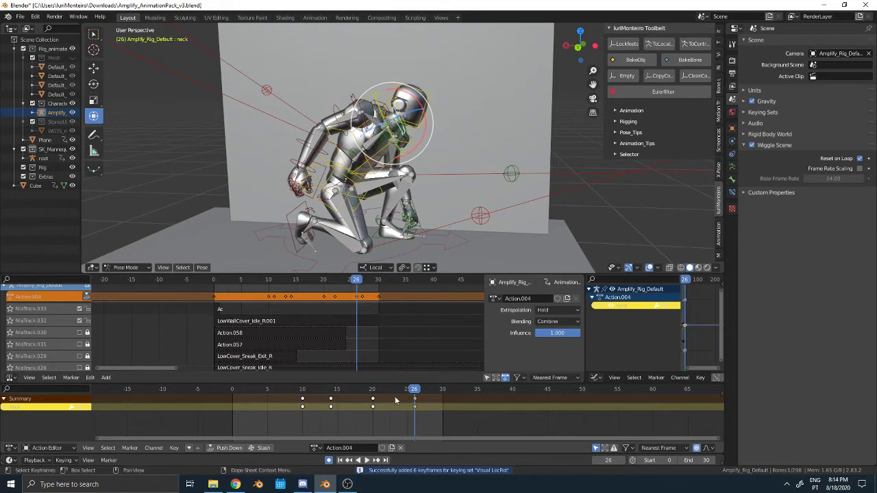
{"action": "key", "text": "space"}
{"action": "key", "text": "space"}
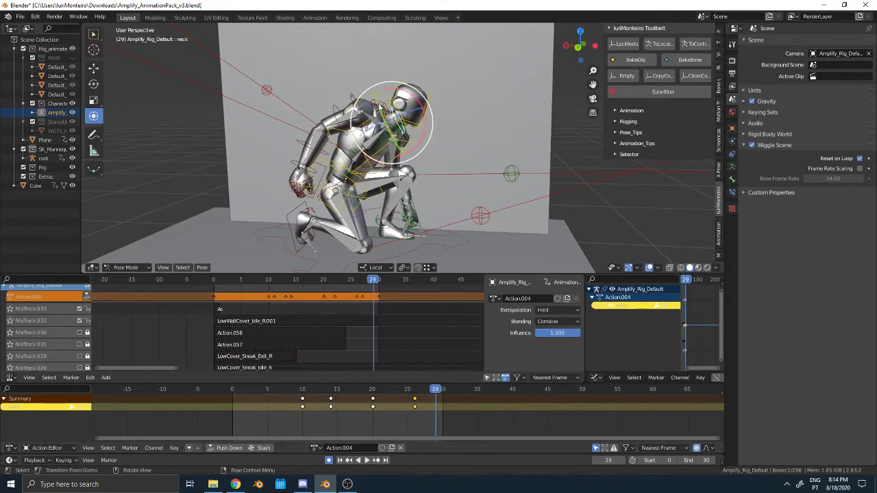
Select the chest bone, key it with Visual LocRot and place that key at frame 10
{"action": "left_click", "coordinate": [376, 156]}
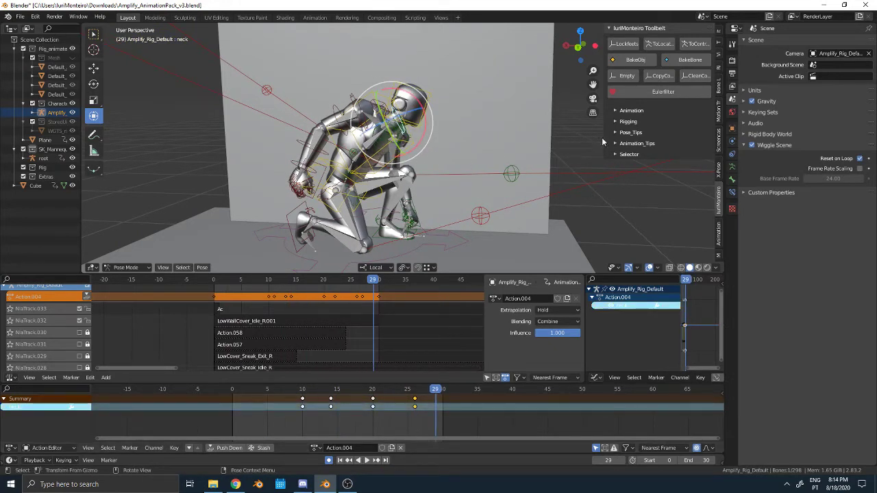
{"action": "left_click", "coordinate": [453, 149]}
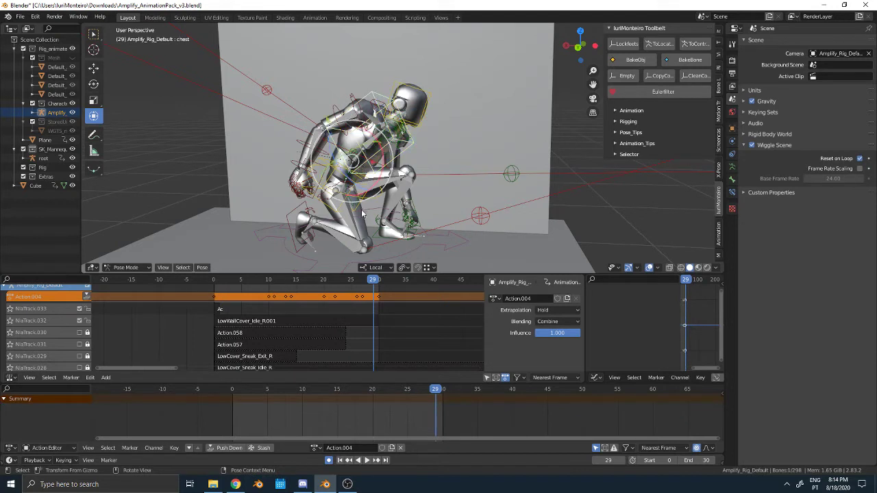
{"action": "mouse_move", "coordinate": [323, 392]}
{"action": "left_mouse_down"}
{"action": "mouse_move", "coordinate": [293, 392]}
{"action": "mouse_move", "coordinate": [309, 392]}
{"action": "left_mouse_up"}
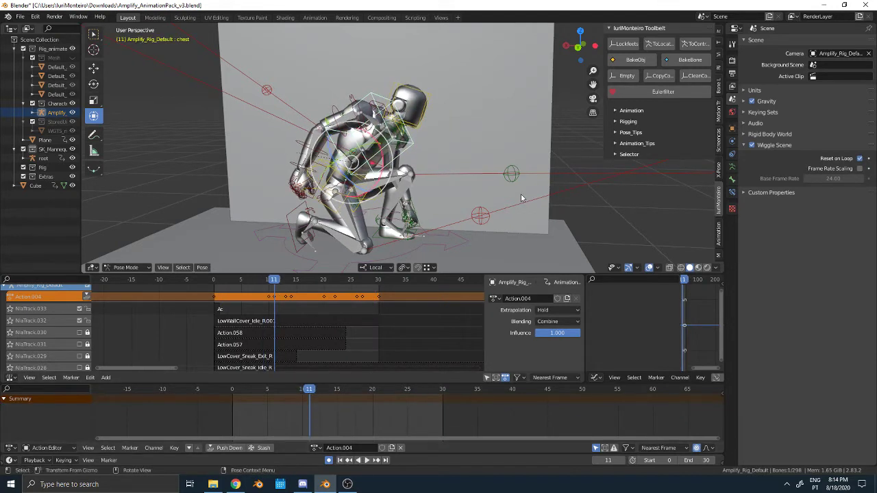
{"action": "key", "text": "i"}
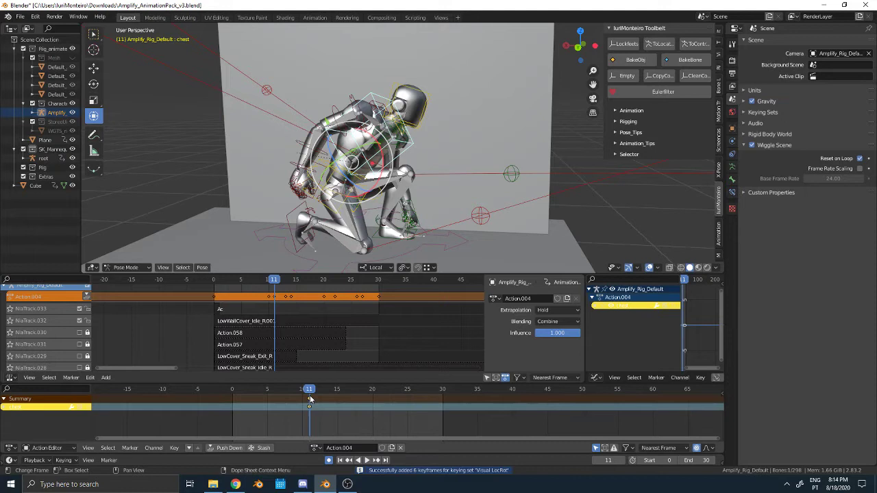
{"action": "left_click_drag", "start_coordinate": [310, 399], "coordinate": [333, 393]}
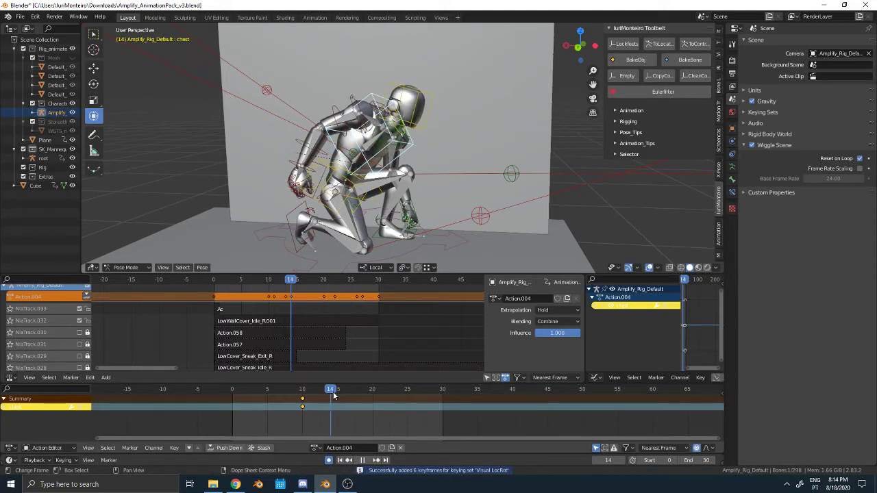
Rotate the chest bone slightly at frame 14 and keep the rotation as a key
{"action": "key", "text": "Escape"}
{"action": "left_click_drag", "start_coordinate": [373, 163], "coordinate": [374, 168]}
{"action": "left_click", "coordinate": [330, 401]}
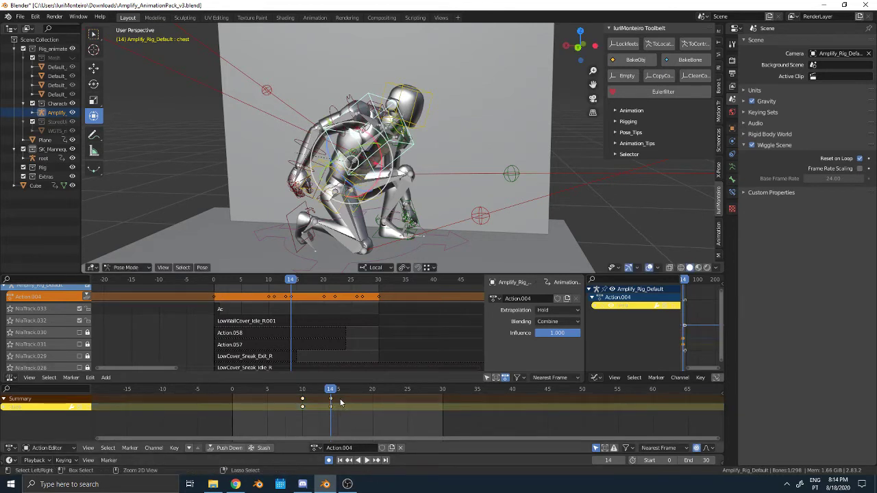
Key the chest bone at frames 21 and 26 with Visual LocRot
{"action": "left_click", "coordinate": [377, 393]}
{"action": "key", "text": "i"}
{"action": "left_click", "coordinate": [414, 392]}
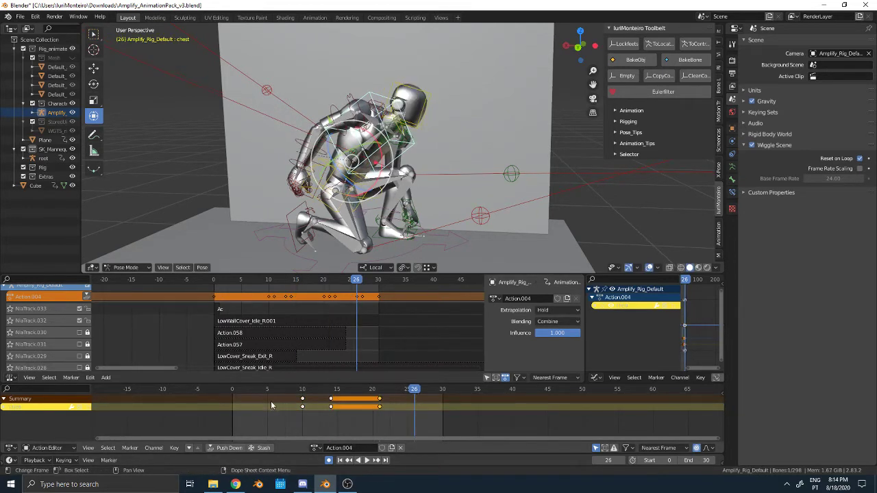
{"action": "key", "text": "i"}
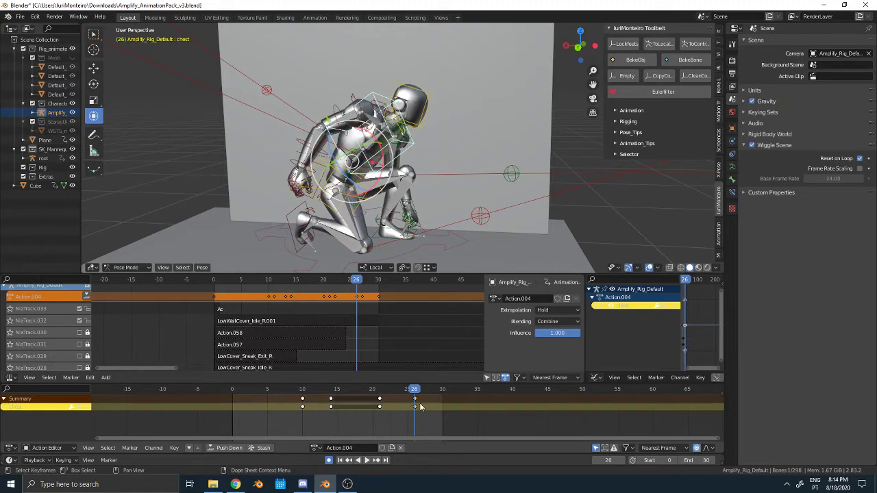
Play back the layered animation with the overlays hidden, checking the chest motion, and stop the playback
{"action": "key", "text": "space"}
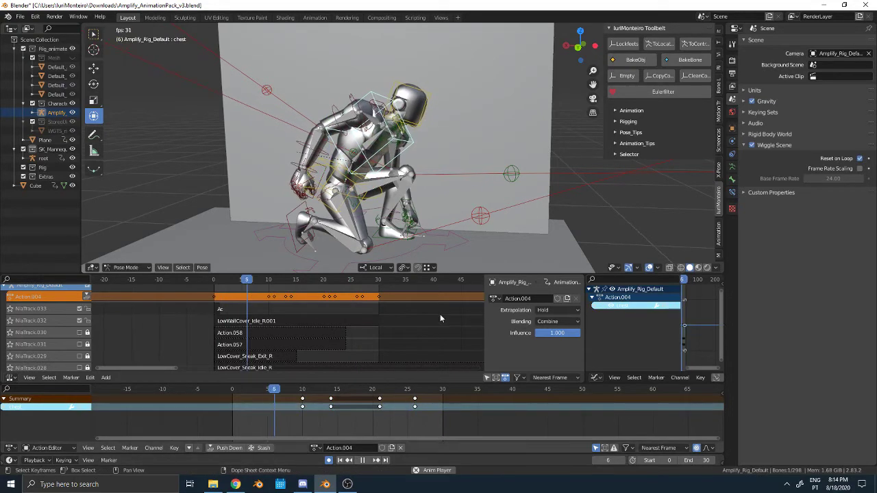
{"action": "scroll", "coordinate": [462, 185], "scroll_direction": "down", "scroll_amount": 2}
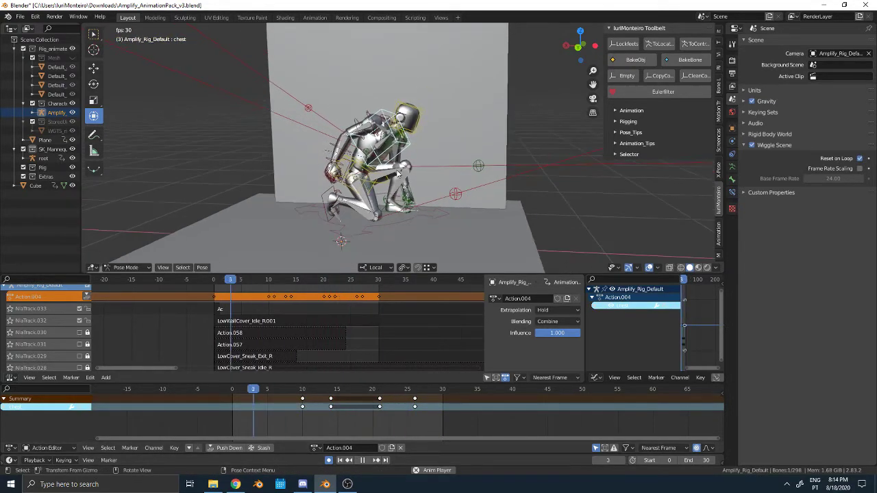
{"action": "key", "text": "alt+shift+z"}
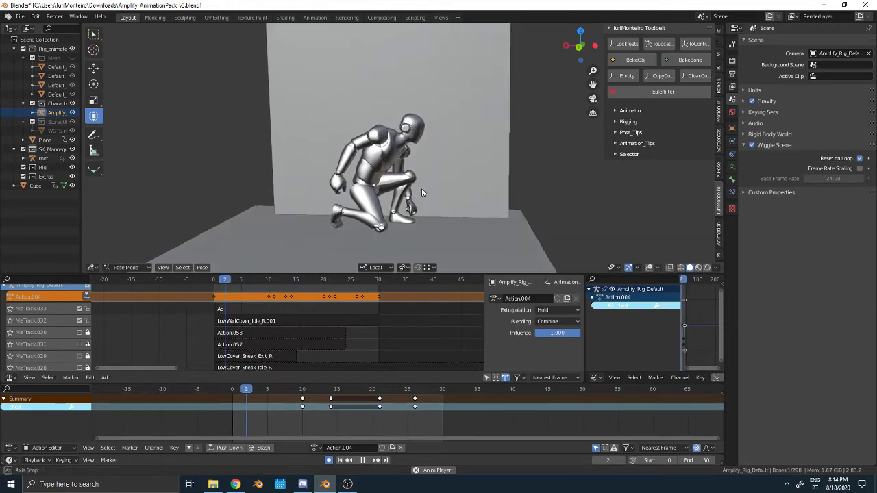
{"action": "middle_click_drag", "start_coordinate": [421, 188], "coordinate": [430, 170]}
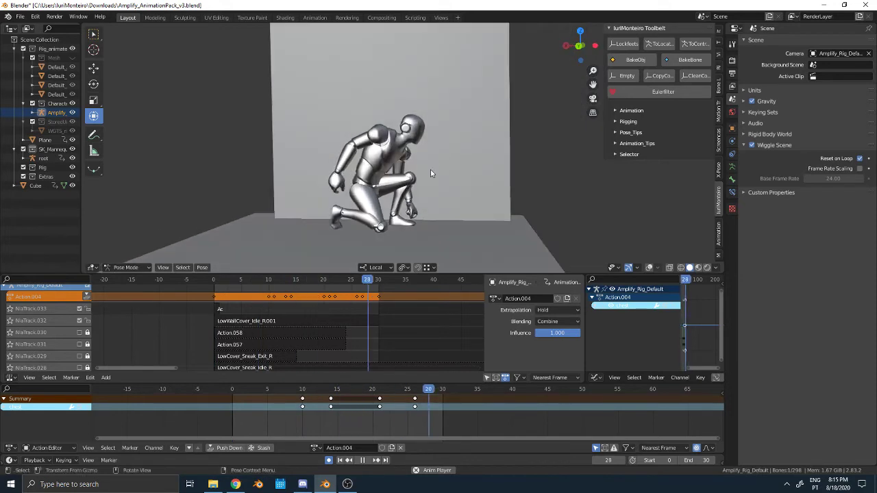
{"action": "left_click", "coordinate": [363, 463]}
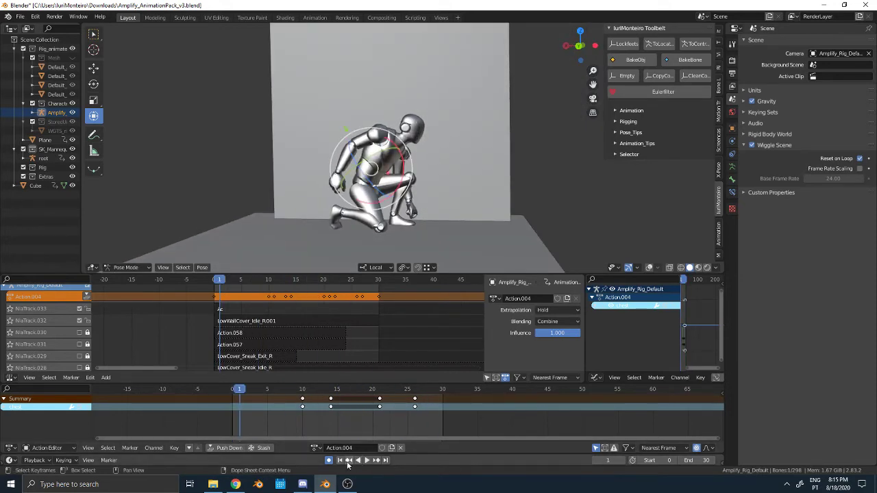
Push Action.004 down into an NLA strip and set the active action's blending to Replace
{"action": "left_click", "coordinate": [86, 297]}
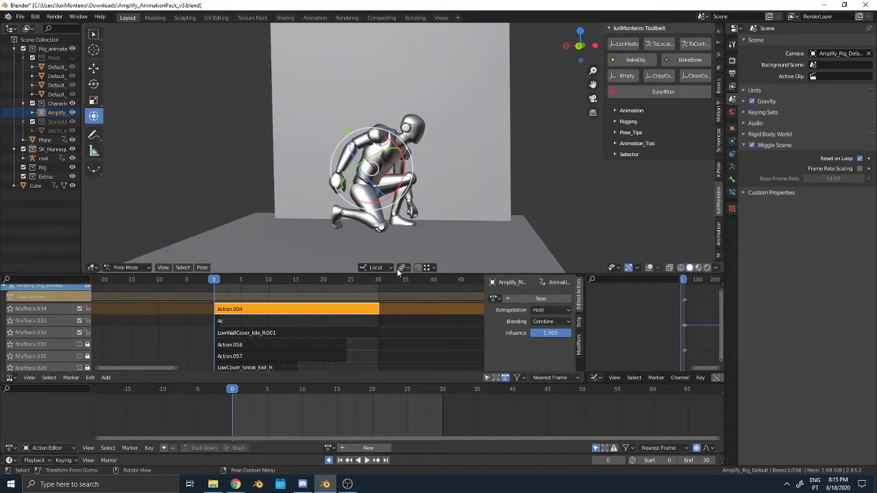
{"action": "scroll", "coordinate": [413, 222], "scroll_direction": "up", "scroll_amount": 2}
{"action": "scroll", "coordinate": [394, 221], "scroll_direction": "down", "scroll_amount": 1}
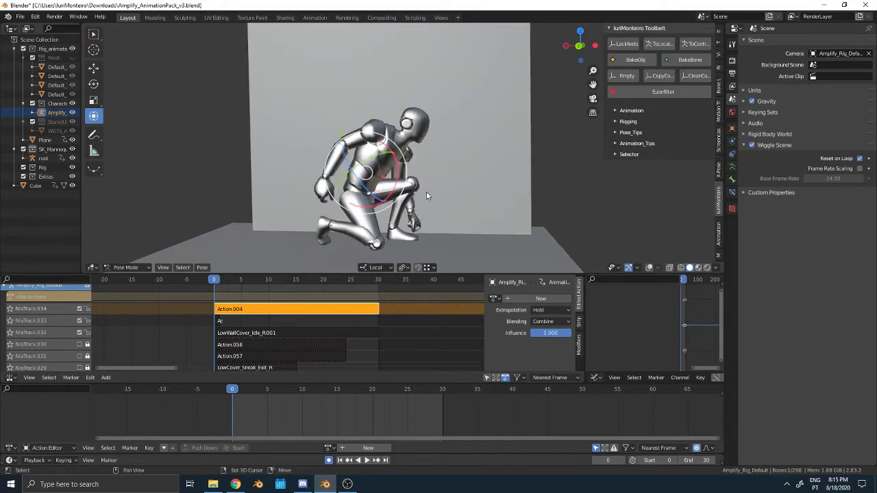
{"action": "left_click", "coordinate": [88, 297]}
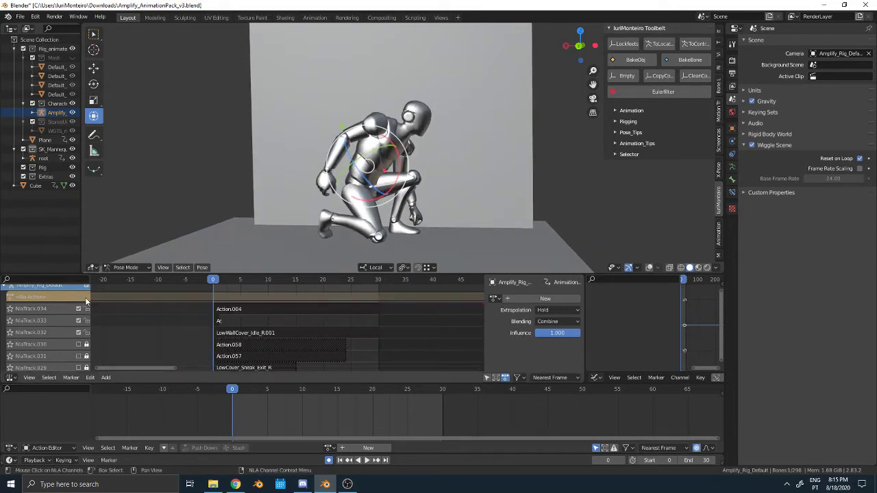
{"action": "left_click", "coordinate": [560, 321]}
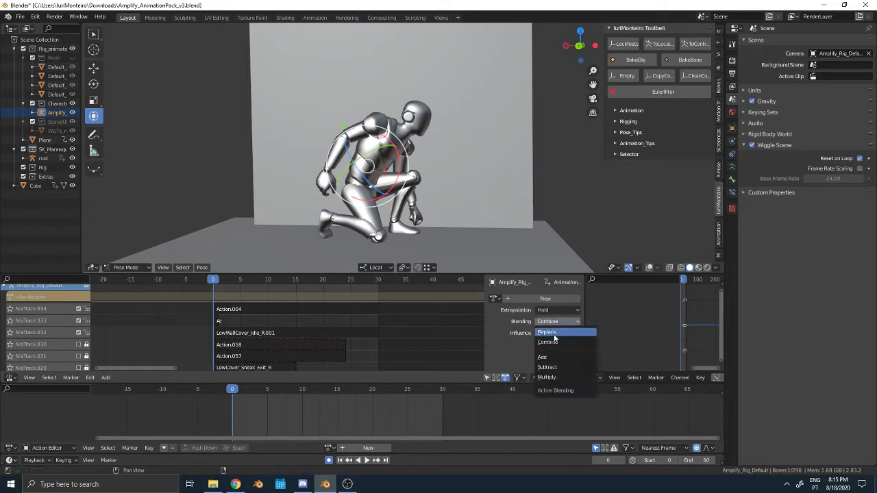
{"action": "left_click", "coordinate": [554, 332]}
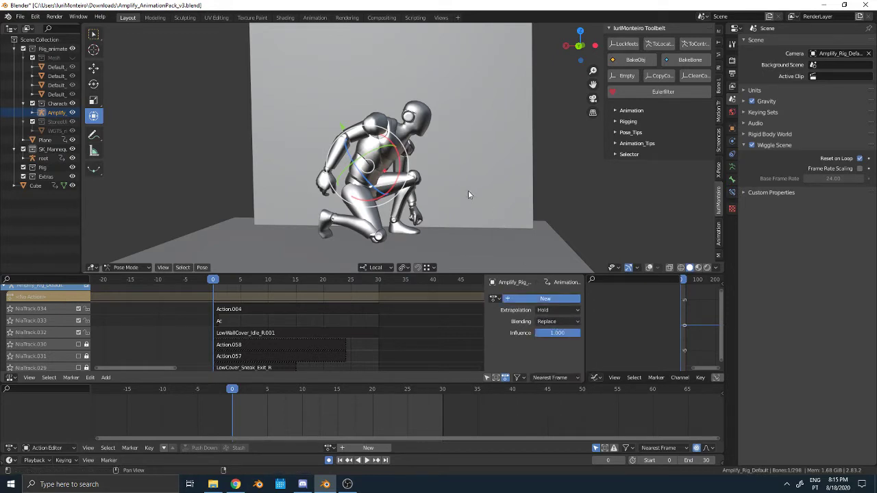
Create a new empty action for the rig and select all visible bones with the overlays shown again
{"action": "key", "text": "i"}
{"action": "key", "text": "alt+shift+z"}
{"action": "key", "text": "a"}
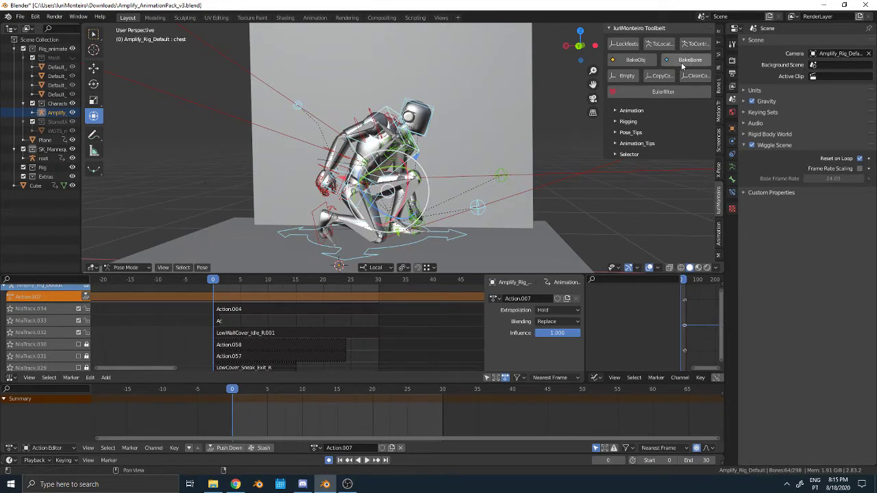
Bake the action for only the selected bones from frame 0 to 30, with frame step 1 and visual keying
{"action": "left_click", "coordinate": [205, 268]}
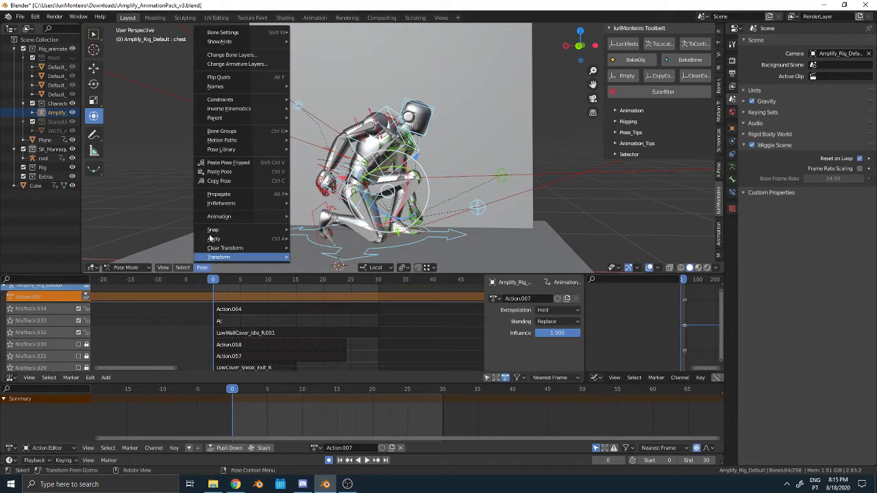
{"action": "mouse_move", "coordinate": [249, 111]}
{"action": "left_click", "coordinate": [210, 267]}
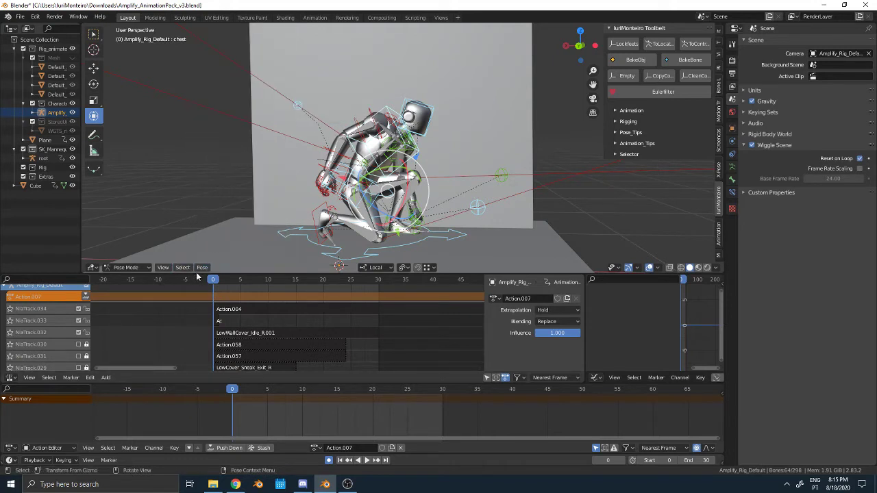
{"action": "left_click", "coordinate": [202, 267]}
{"action": "mouse_move", "coordinate": [268, 218]}
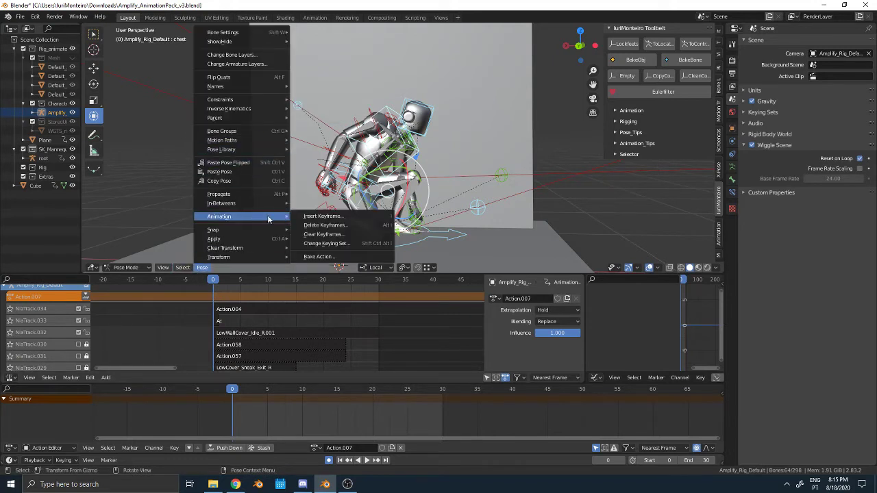
{"action": "left_click", "coordinate": [325, 258]}
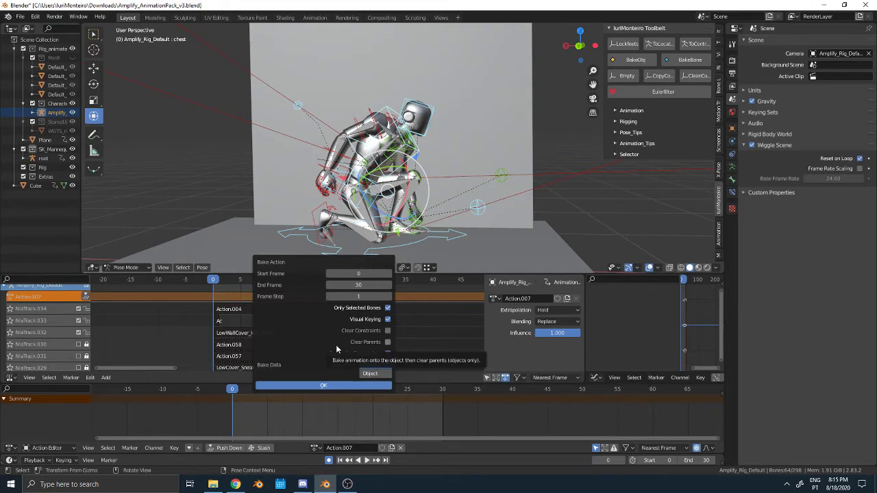
{"action": "left_click", "coordinate": [343, 387]}
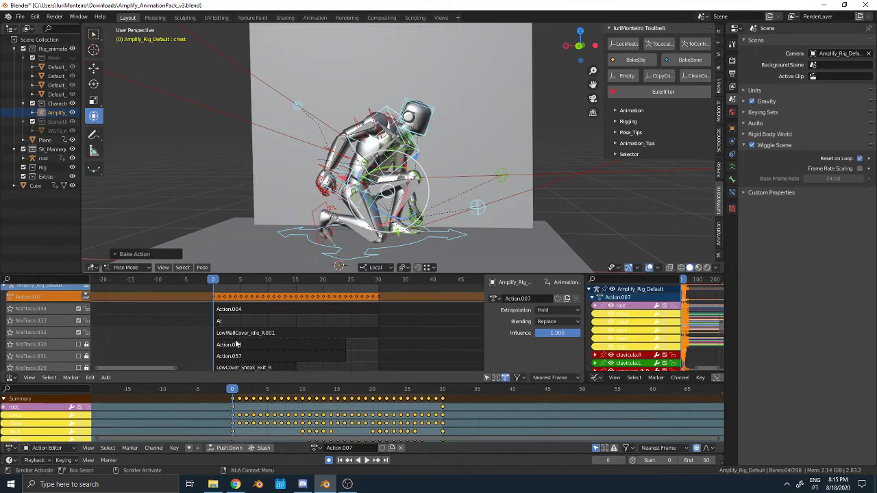
Push the baked Action.007 down into its own NLA strip and delete the layered tracks NlaTrack.034 and NlaTrack.033
{"action": "left_click", "coordinate": [86, 297]}
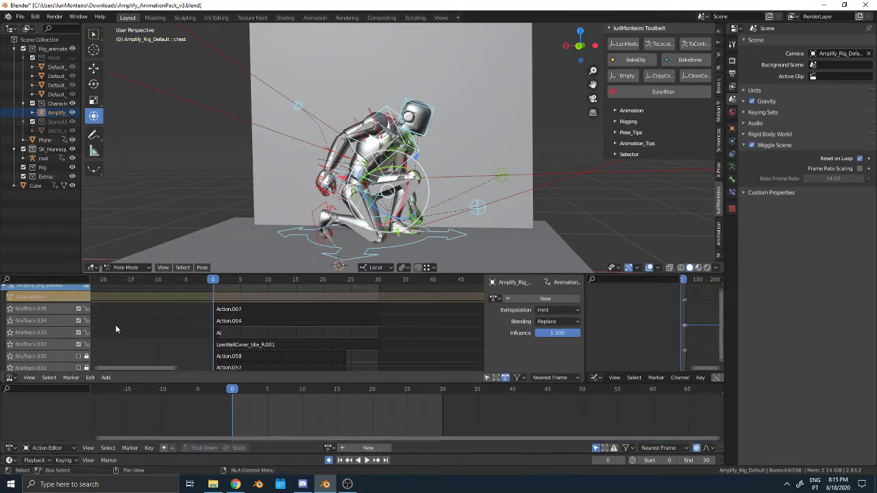
{"action": "key", "text": "x"}
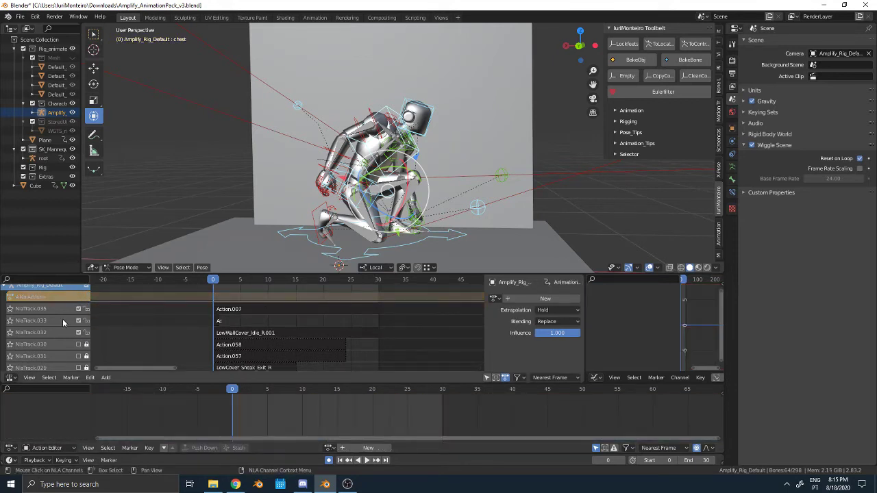
{"action": "key", "text": "x"}
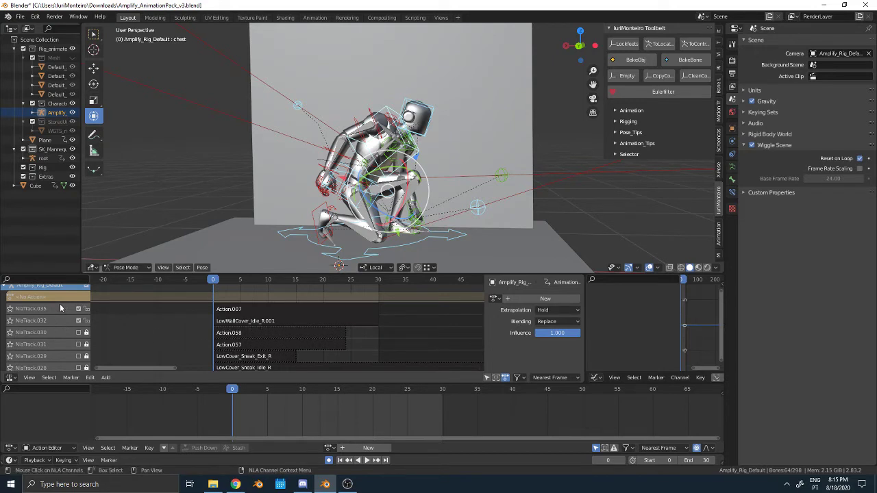
Toggle the baked NlaTrack.035 off and on to compare poses, and delete the original LowWallCover_Idle_R.001 track
{"action": "left_click", "coordinate": [78, 309]}
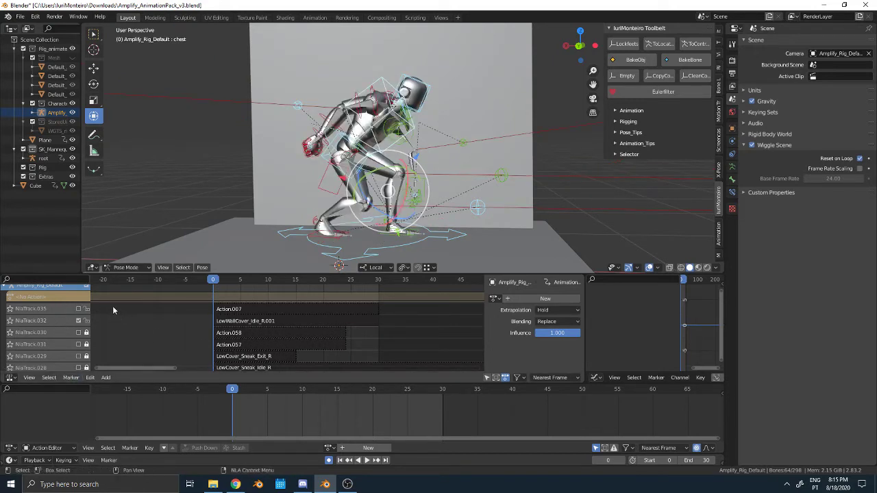
{"action": "left_click", "coordinate": [78, 309]}
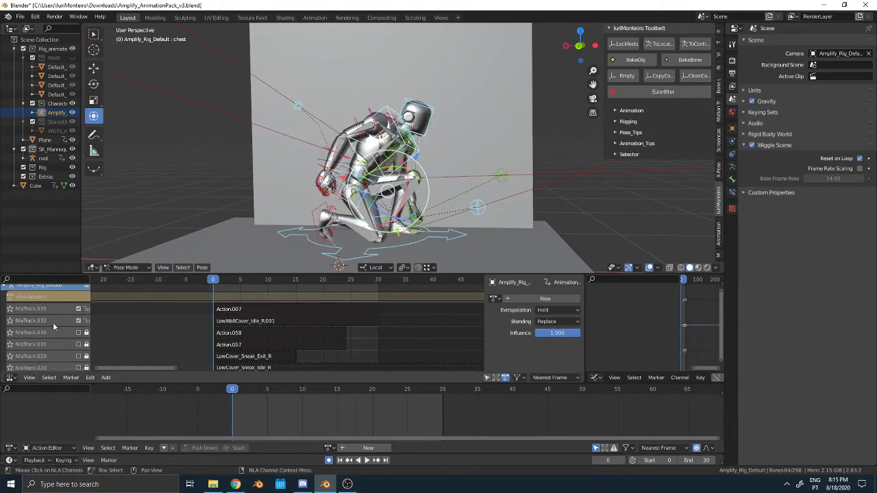
{"action": "key", "text": "x"}
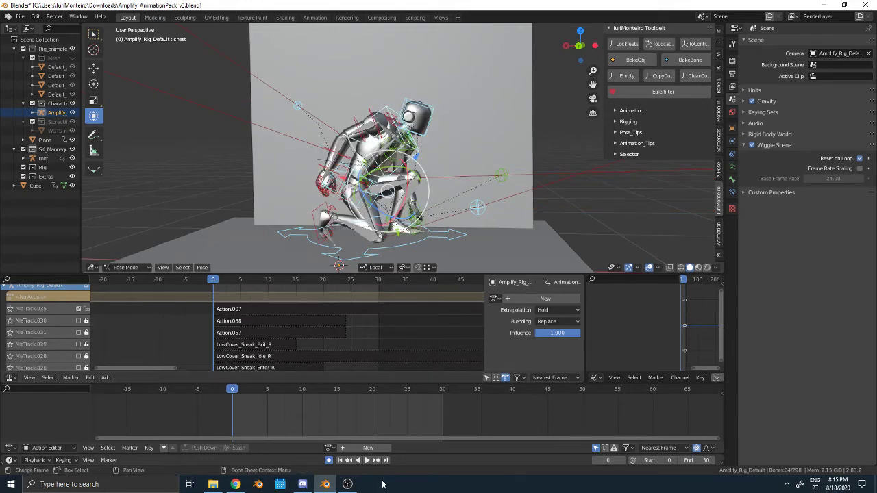
Play back the baked animation with overlays hidden, inspect it from several angles and return to the first frame
{"action": "left_click", "coordinate": [367, 461]}
{"action": "middle_click_drag", "start_coordinate": [335, 167], "coordinate": [293, 174]}
{"action": "key", "text": "alt+shift+z"}
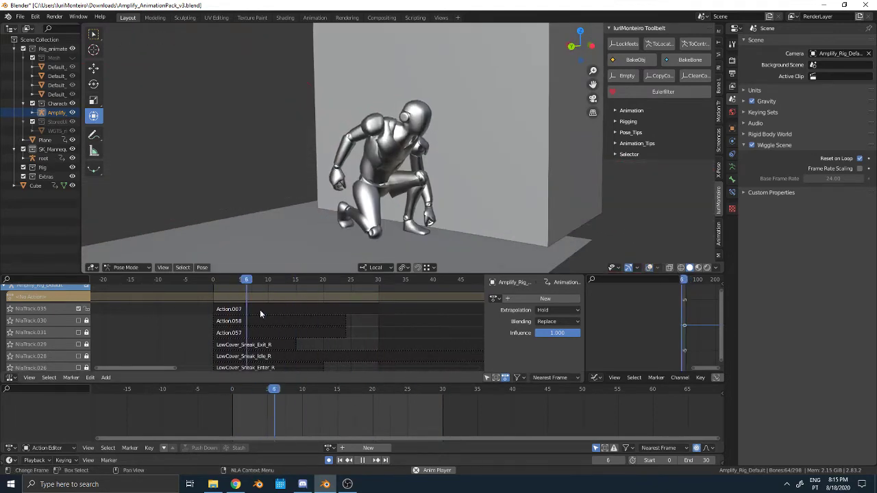
{"action": "middle_click_drag", "start_coordinate": [437, 210], "coordinate": [425, 201], "text": "shift"}
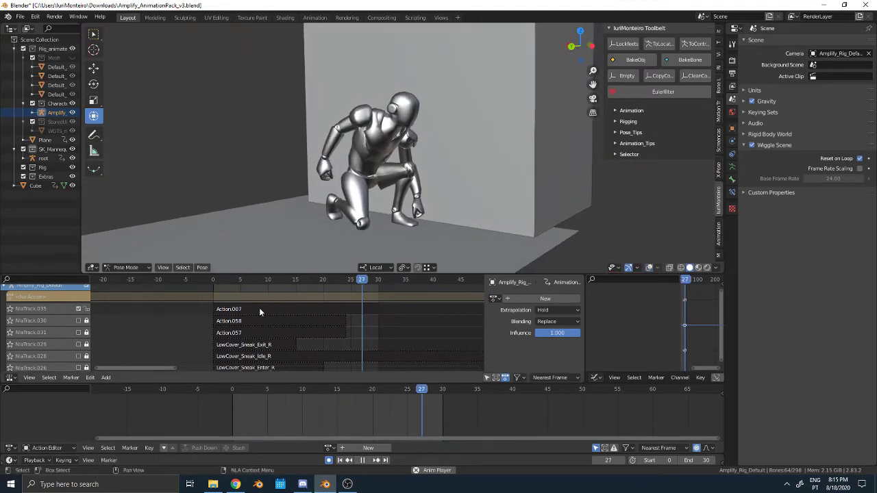
{"action": "middle_click_drag", "start_coordinate": [356, 165], "coordinate": [361, 193]}
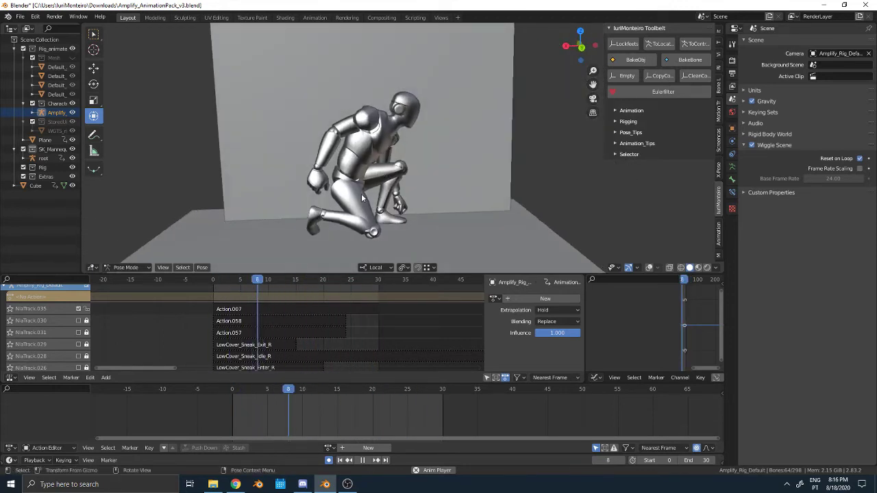
{"action": "left_click", "coordinate": [342, 463]}
Bring back the overlays and deselect all bones of the rig
{"action": "mouse_move", "coordinate": [413, 187]}
{"action": "middle_mouse_down"}
{"action": "mouse_move", "coordinate": [437, 184]}
{"action": "mouse_move", "coordinate": [405, 180]}
{"action": "middle_mouse_up"}
{"action": "key", "text": "shift+alt+z"}
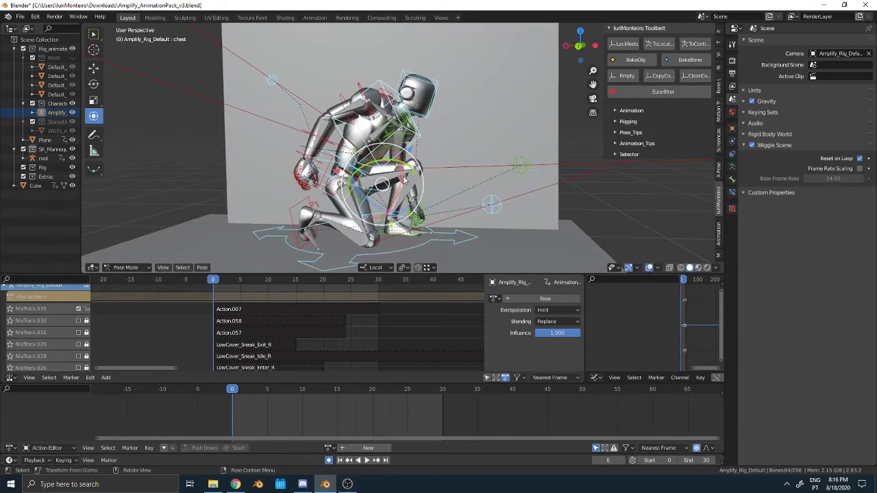
{"action": "key", "text": "alt+a"}
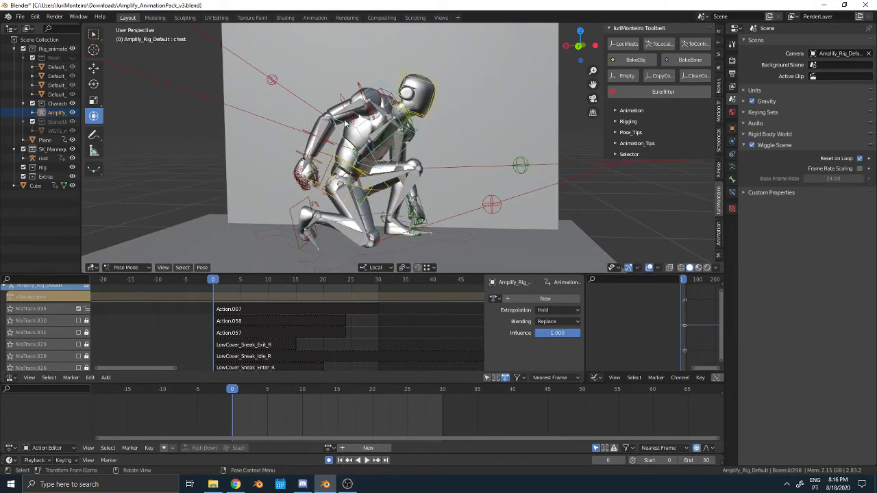
Select the right clavicle bone clavicula.R and add a new action on the rig with Combine blending
{"action": "middle_click_drag", "start_coordinate": [354, 165], "coordinate": [397, 126]}
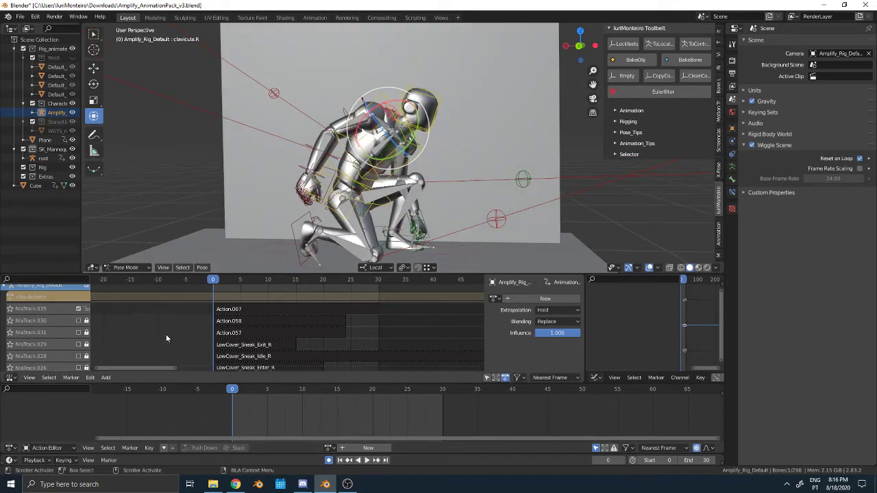
{"action": "left_click", "coordinate": [551, 322]}
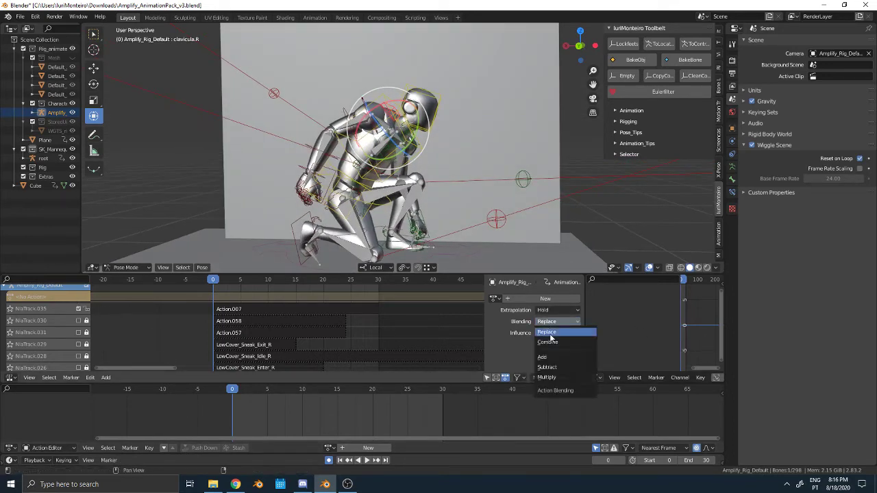
{"action": "left_click", "coordinate": [556, 343]}
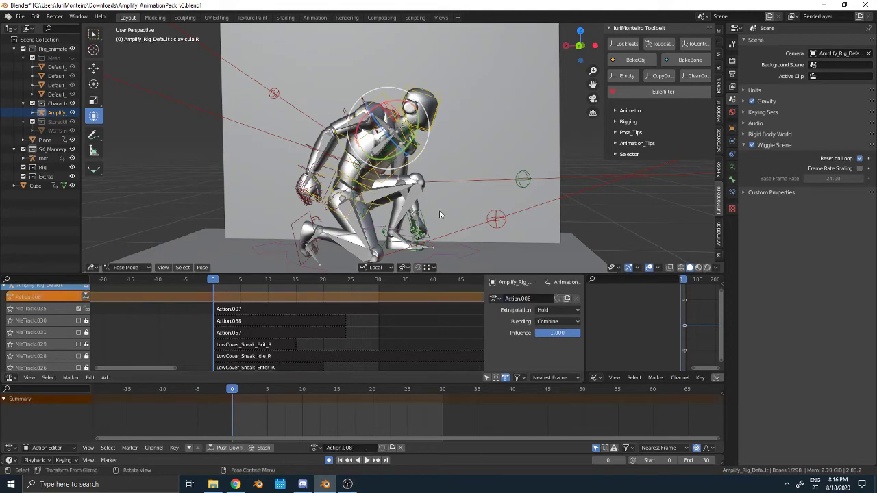
{"action": "middle_click_drag", "start_coordinate": [440, 183], "coordinate": [423, 205], "text": "shift"}
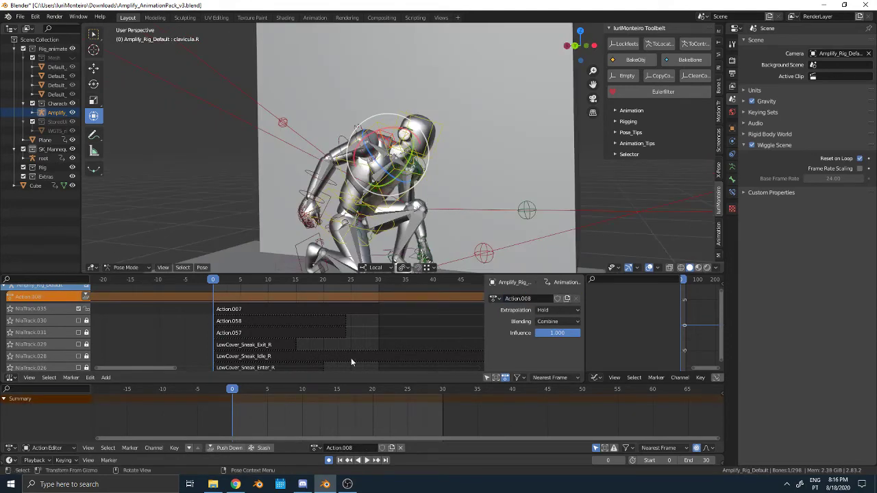
Insert keyframes for the unchanged right clavicle pose at frames 0, 30 and 10
{"action": "key", "text": "i"}
{"action": "left_click_drag", "start_coordinate": [302, 391], "coordinate": [442, 390]}
{"action": "key", "text": "i"}
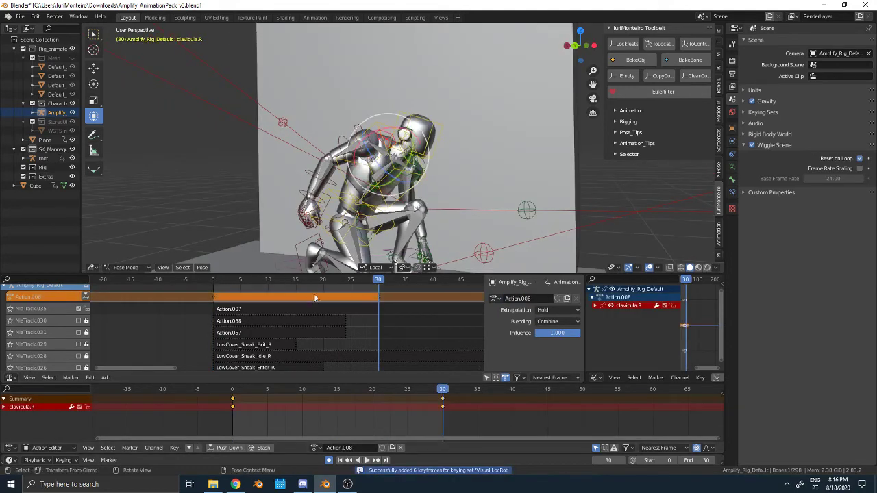
{"action": "mouse_move", "coordinate": [311, 394]}
{"action": "left_mouse_down"}
{"action": "mouse_move", "coordinate": [233, 394]}
{"action": "mouse_move", "coordinate": [322, 394]}
{"action": "mouse_move", "coordinate": [302, 396]}
{"action": "left_mouse_up"}
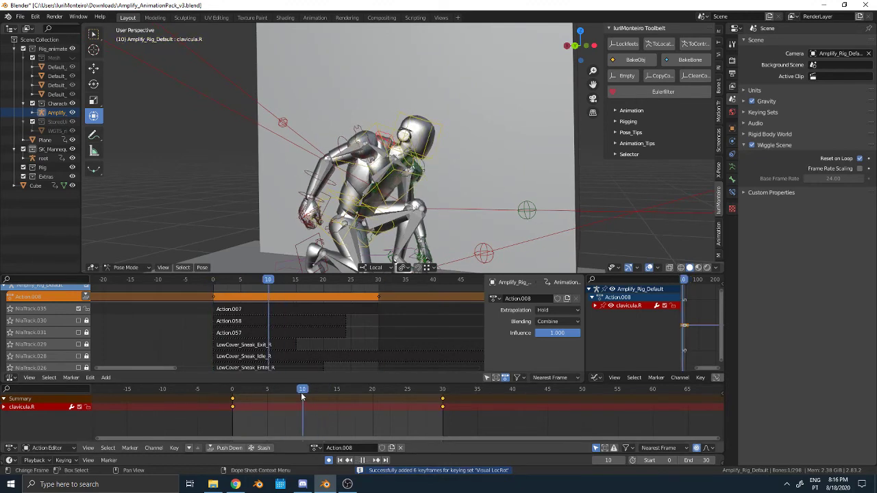
{"action": "key", "text": "i"}
Rotate the right clavicle freely with Trackball at frame 15 to key a slight shoulder movement
{"action": "left_click", "coordinate": [336, 389]}
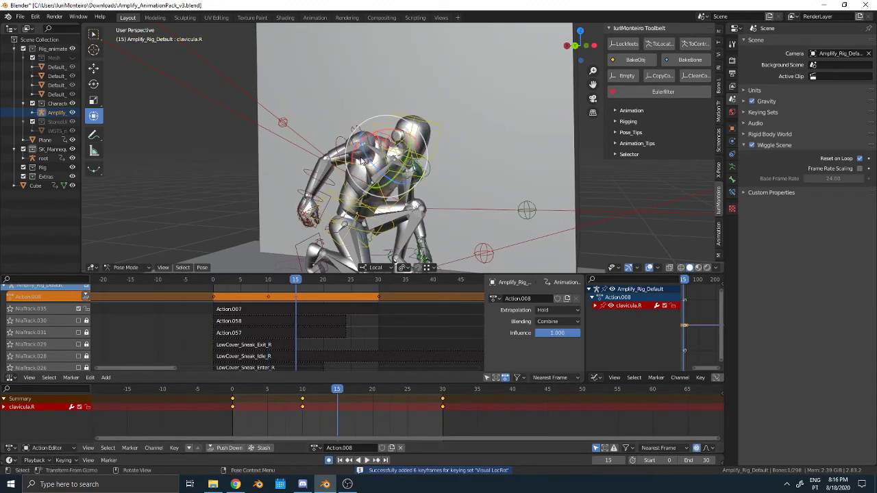
{"action": "key", "text": "r"}
{"action": "key", "text": "r"}
{"action": "left_click", "coordinate": [379, 149]}
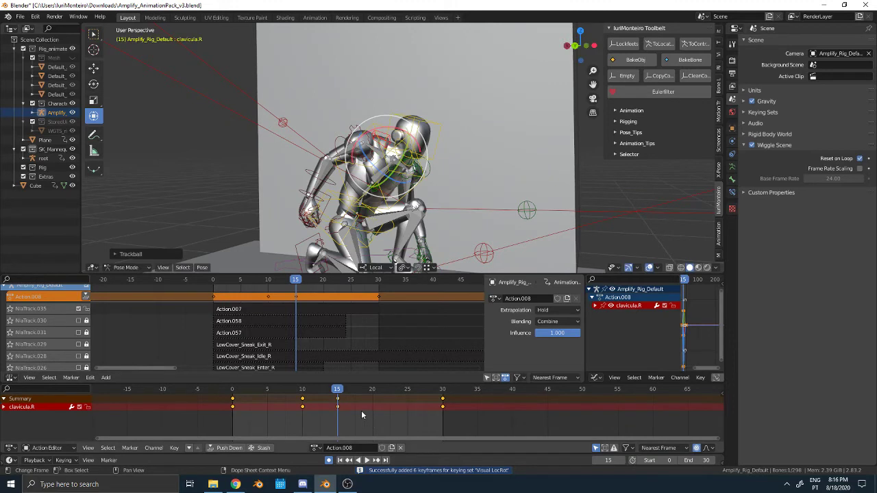
Copy the clavicle keyframe from frame 15 to frame 20 and adjust the bone's rotation there slightly
{"action": "left_click", "coordinate": [351, 410]}
{"action": "key", "text": "space"}
{"action": "left_click", "coordinate": [339, 398]}
{"action": "key", "text": "ctrl+c"}
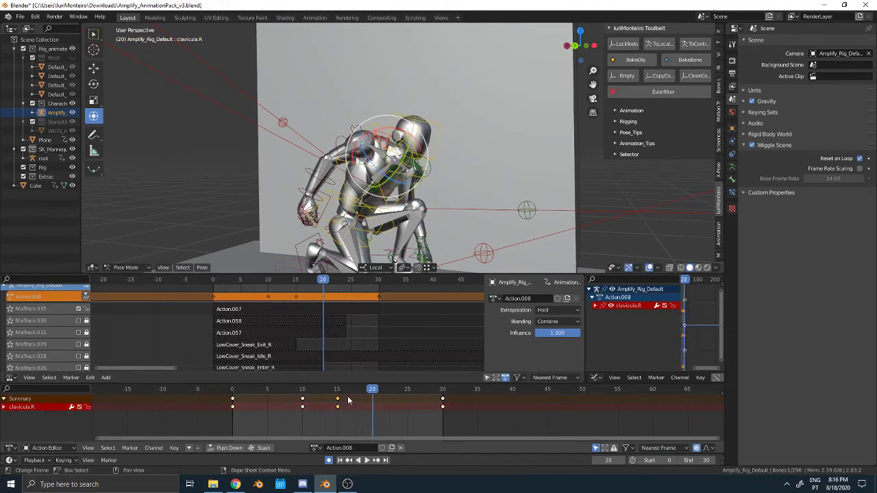
{"action": "key", "text": "ctrl+v"}
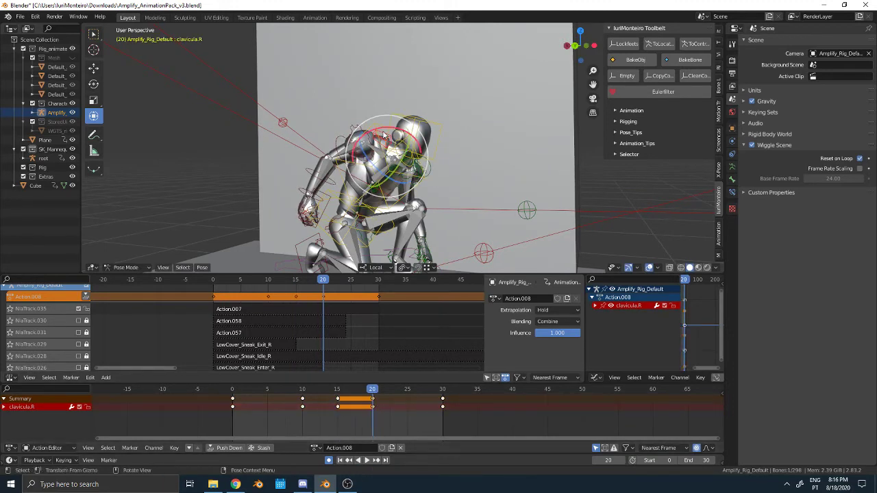
{"action": "key", "text": "r"}
{"action": "key", "text": "r"}
{"action": "left_click", "coordinate": [345, 384]}
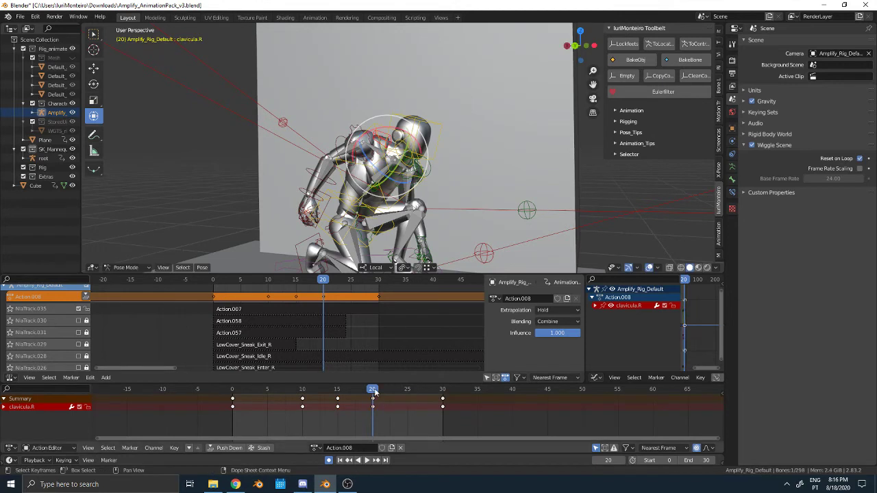
Rotate the right clavicle slightly with Trackball at frame 25 and preview the shoulder motion
{"action": "left_click_drag", "start_coordinate": [374, 391], "coordinate": [408, 391]}
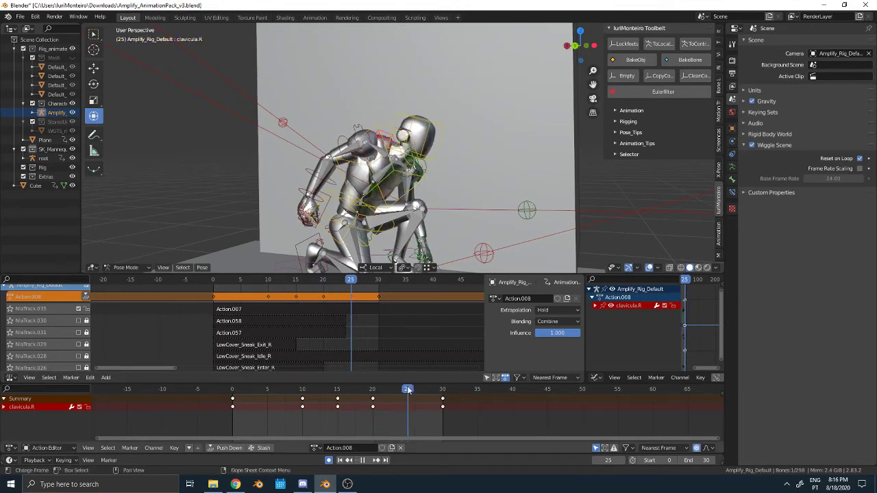
{"action": "key", "text": "r"}
{"action": "key", "text": "r"}
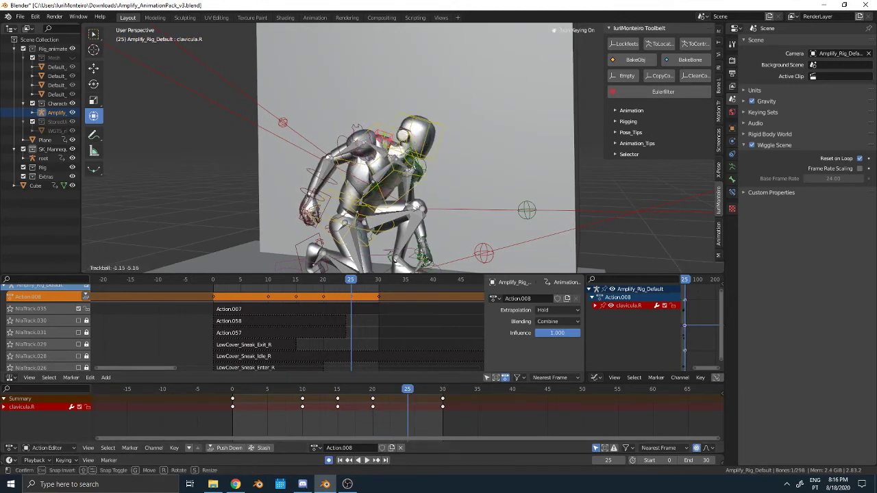
{"action": "left_click", "coordinate": [391, 422]}
{"action": "mouse_move", "coordinate": [408, 389]}
{"action": "left_mouse_down"}
{"action": "mouse_move", "coordinate": [394, 392]}
{"action": "mouse_move", "coordinate": [407, 403]}
{"action": "left_mouse_up"}
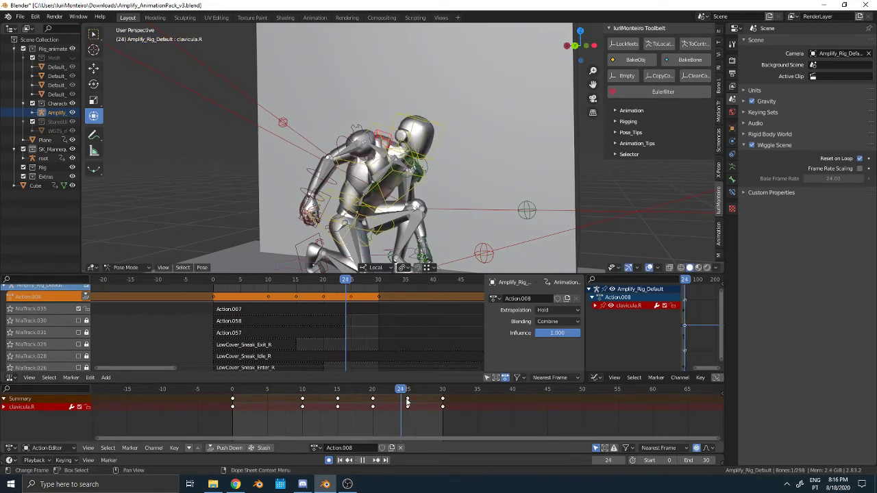
{"action": "key", "text": "space"}
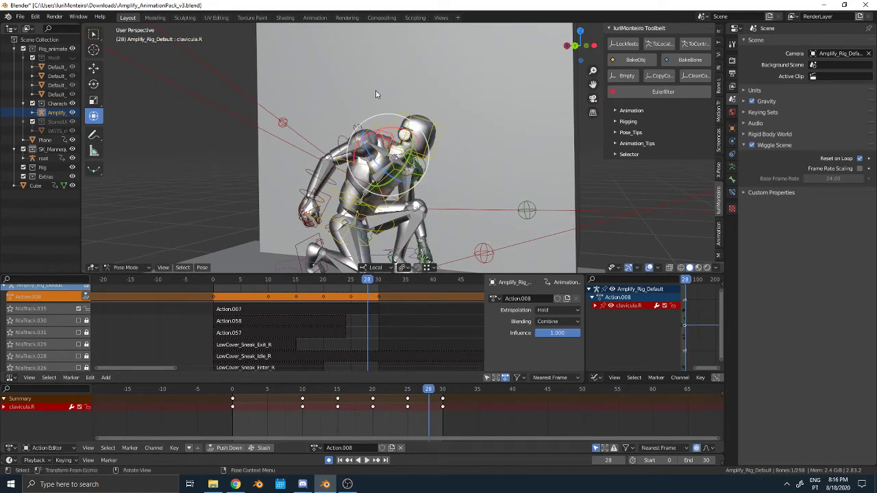
Play back the added shoulder motion with overlays hidden, inspect the character against the wall and return to the first frame
{"action": "key", "text": "alt+shift+z"}
{"action": "scroll", "coordinate": [375, 94], "scroll_direction": "down", "scroll_amount": 3}
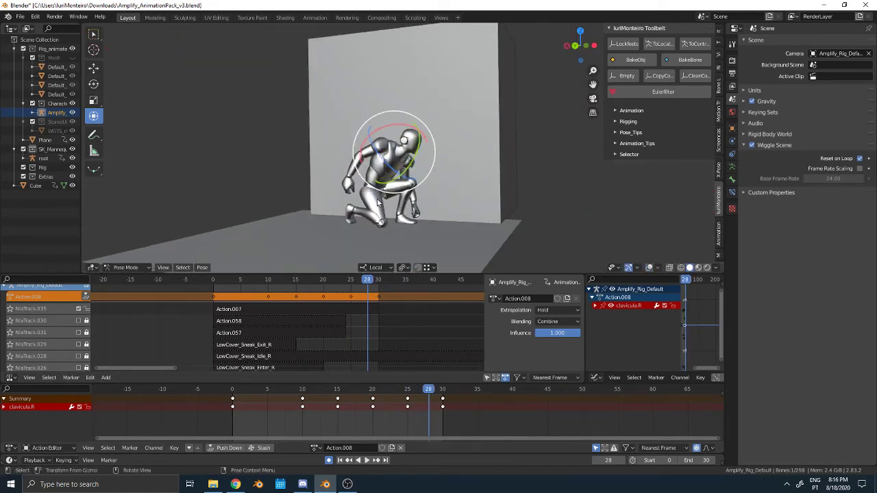
{"action": "left_click", "coordinate": [367, 460]}
{"action": "middle_click_drag", "start_coordinate": [407, 146], "coordinate": [439, 146]}
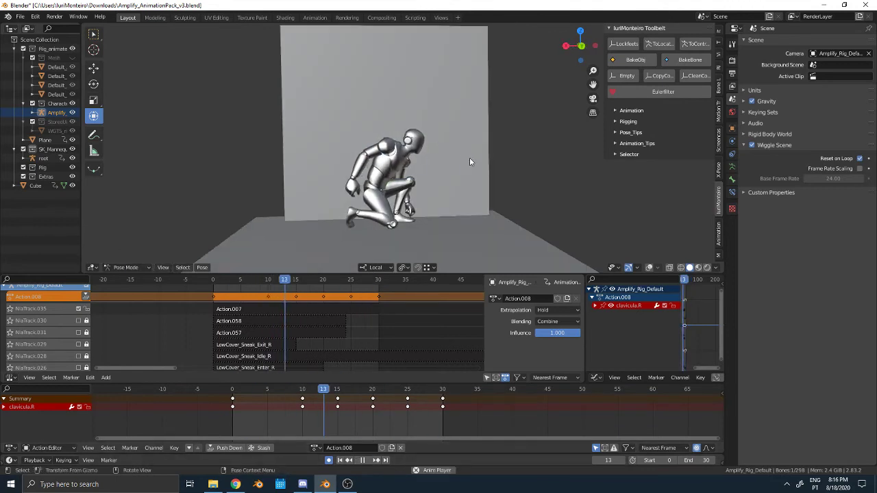
{"action": "scroll", "coordinate": [441, 190], "scroll_direction": "up", "scroll_amount": 2}
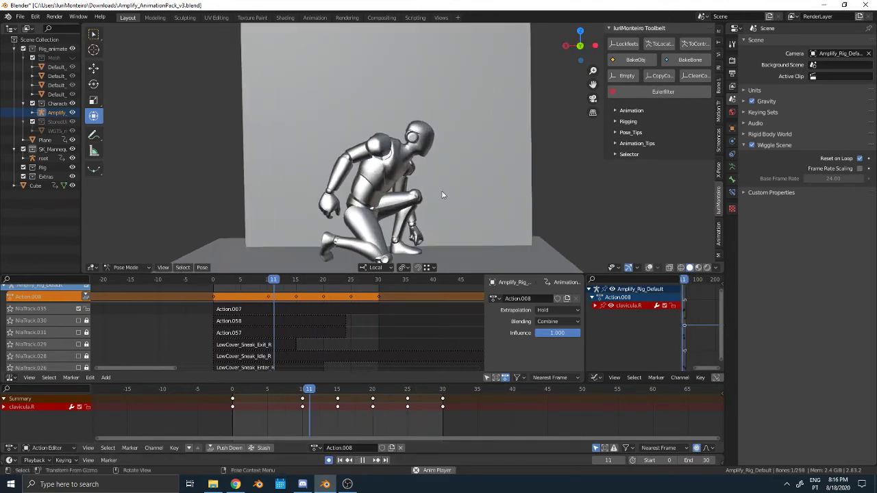
{"action": "mouse_move", "coordinate": [427, 188]}
{"action": "middle_mouse_down"}
{"action": "mouse_move", "coordinate": [388, 192]}
{"action": "mouse_move", "coordinate": [421, 188]}
{"action": "middle_mouse_up"}
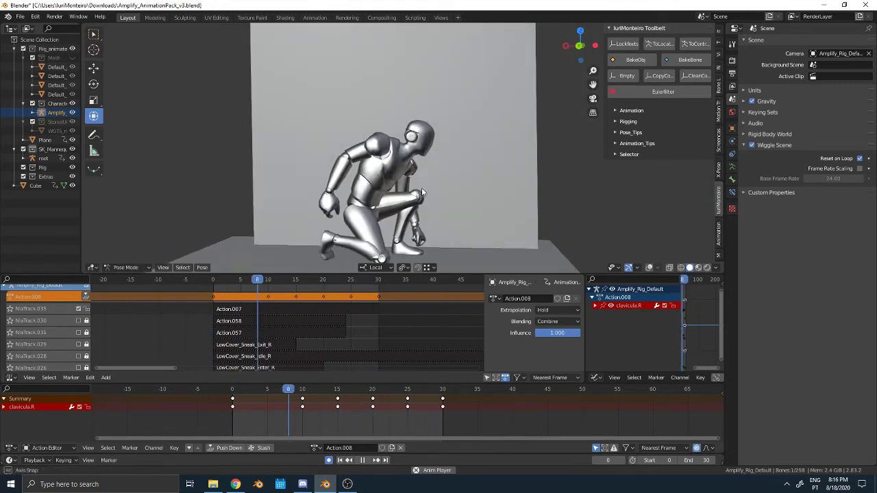
{"action": "left_click", "coordinate": [362, 461]}
{"action": "left_click", "coordinate": [340, 461]}
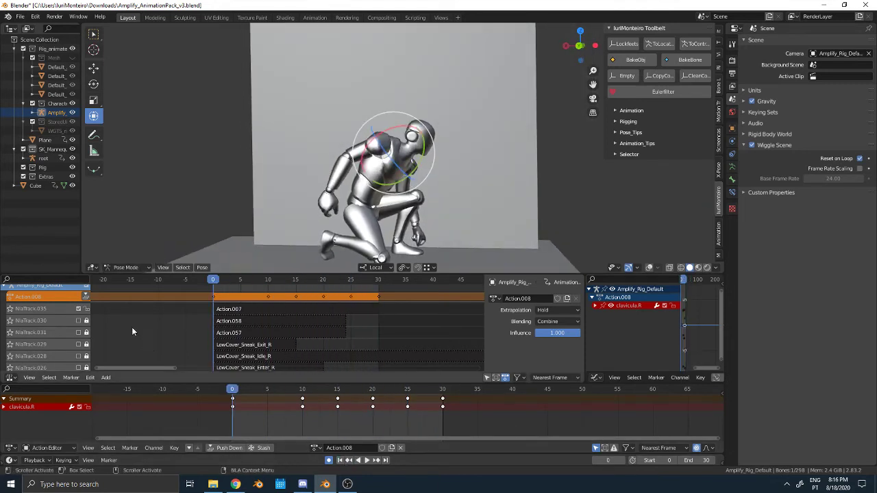
Push Action.008 down into its own NLA strip, then bring back the overlays and select all bones
{"action": "left_click", "coordinate": [85, 297]}
{"action": "left_click", "coordinate": [97, 309]}
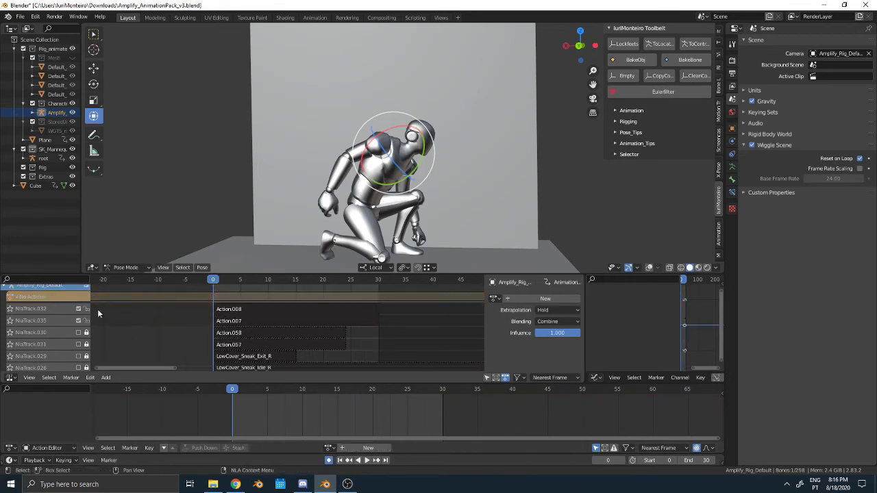
{"action": "key", "text": "shift+alt+z"}
{"action": "key", "text": "a"}
{"action": "middle_click_drag", "start_coordinate": [279, 199], "coordinate": [274, 183], "text": "shift"}
{"action": "scroll", "coordinate": [274, 184], "scroll_direction": "down", "scroll_amount": 1}
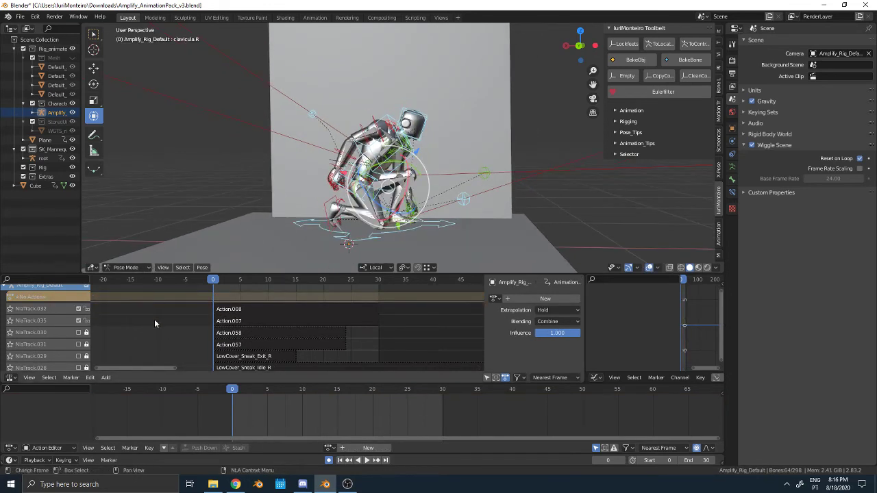
Set the action blending to Replace and bake the layered animation of all bones into a new action
{"action": "left_click", "coordinate": [559, 321]}
{"action": "left_click", "coordinate": [549, 335]}
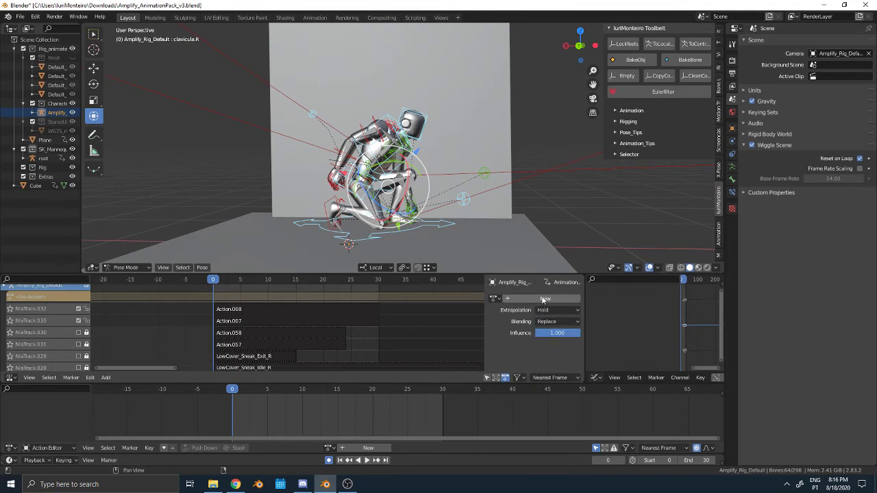
{"action": "left_click", "coordinate": [545, 298]}
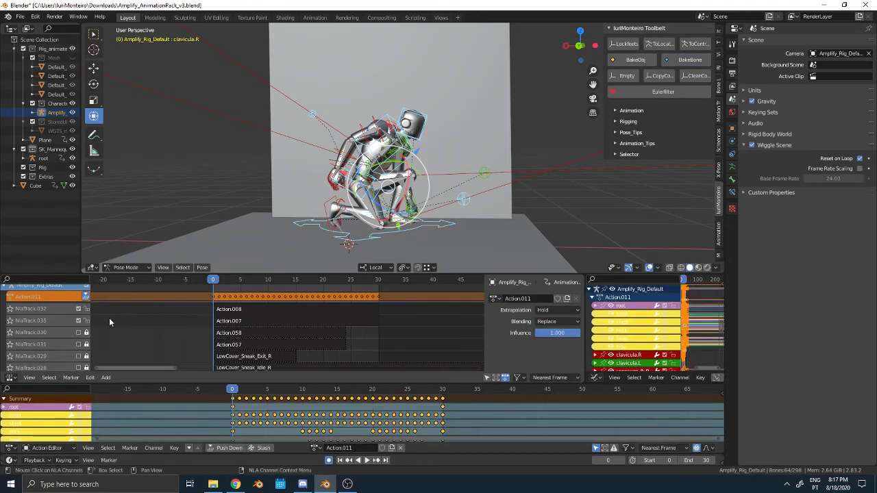
Push the baked Action.011 down into its own NLA strip and delete the layered tracks NlaTrack.032 and NlaTrack.035
{"action": "left_click", "coordinate": [56, 318]}
{"action": "key", "text": "x"}
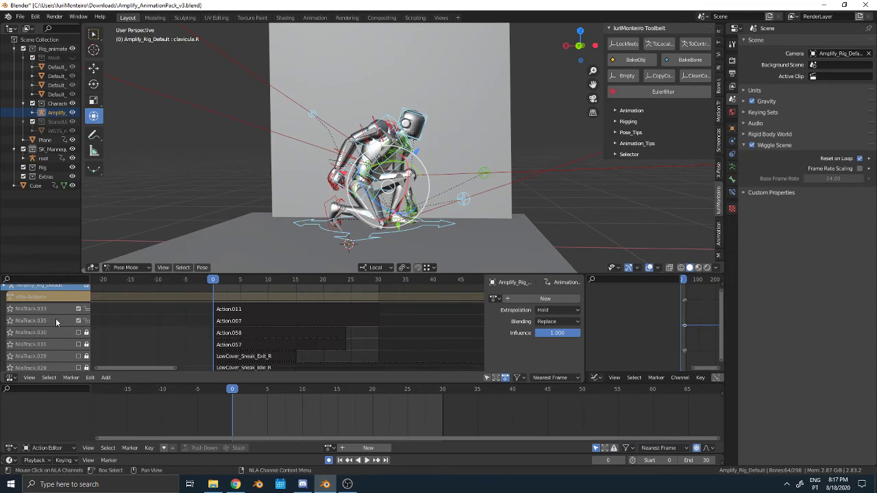
{"action": "left_click", "coordinate": [57, 320]}
{"action": "key", "text": "x"}
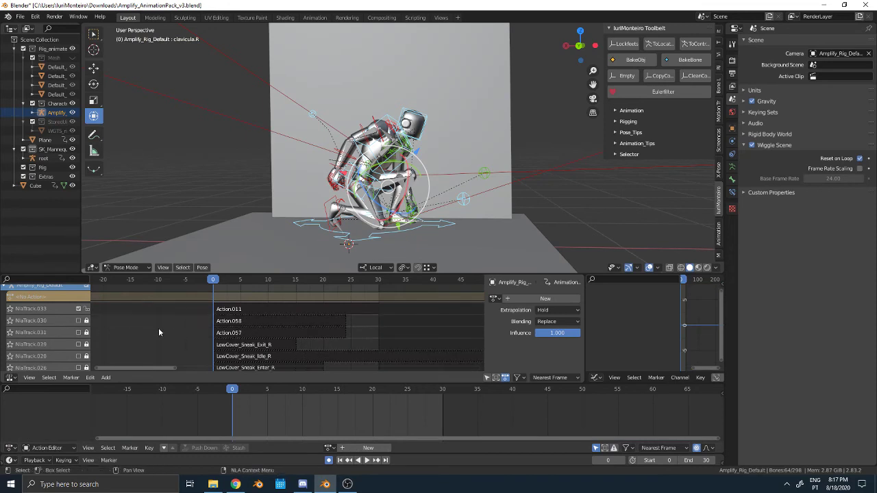
Play back the newly baked Action.011 with overlays hidden and inspect the character from another angle
{"action": "left_click", "coordinate": [366, 459]}
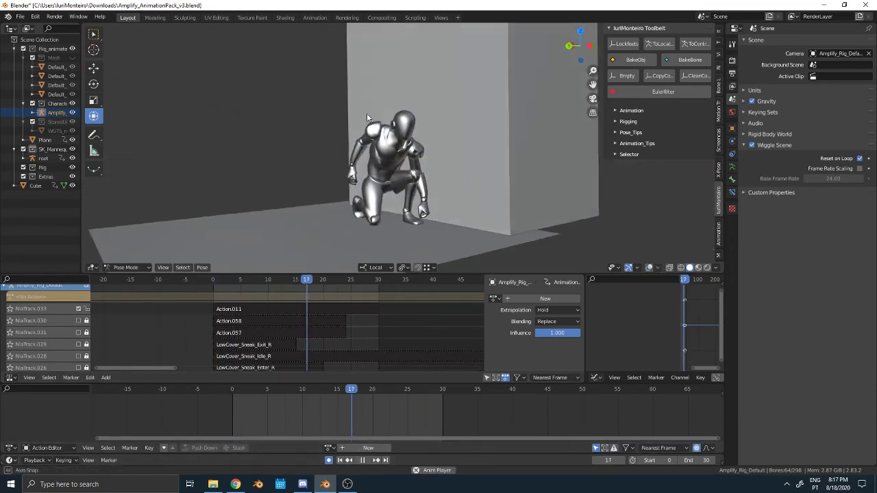